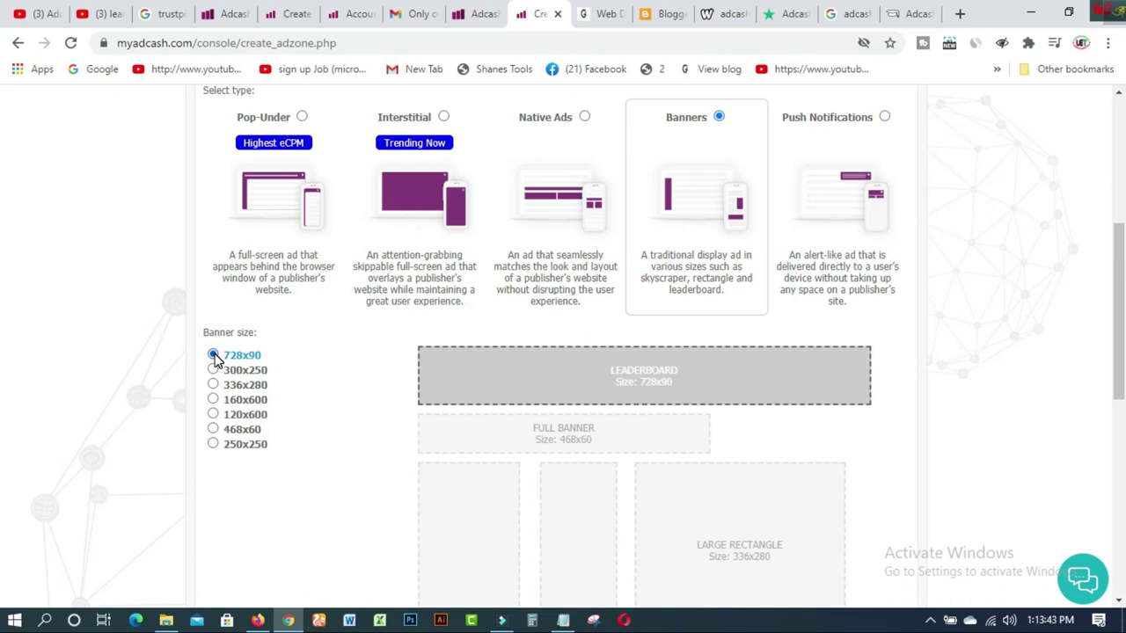
Create a new banner ad zone with the 728x90 size and select its generated script code.
{"action": "left_click", "coordinate": [212, 442]}
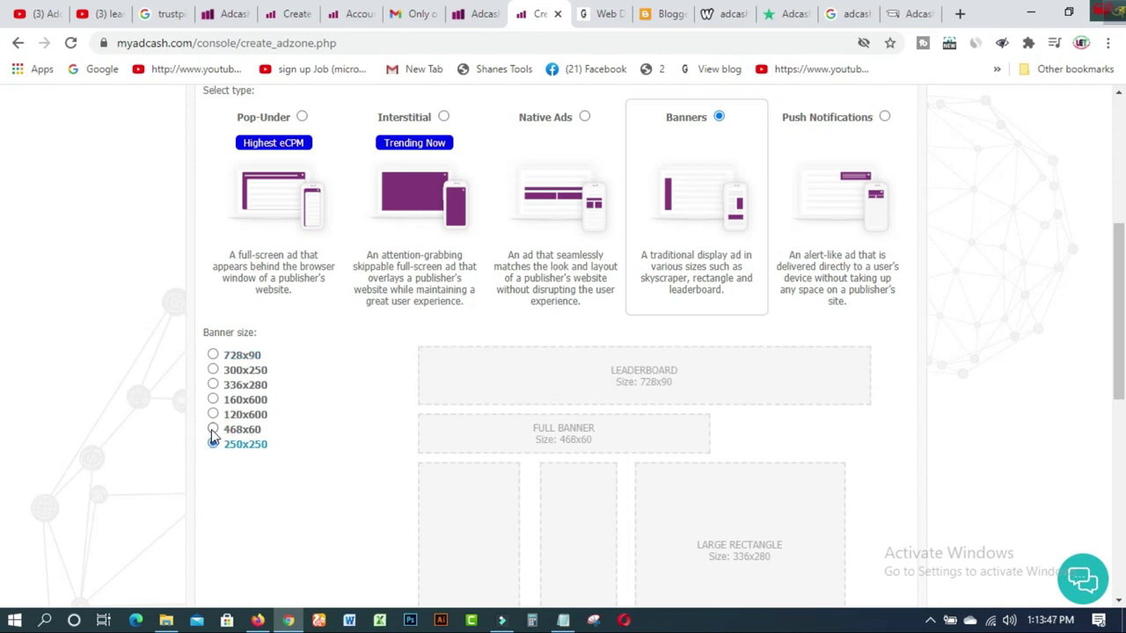
{"action": "left_click", "coordinate": [212, 356]}
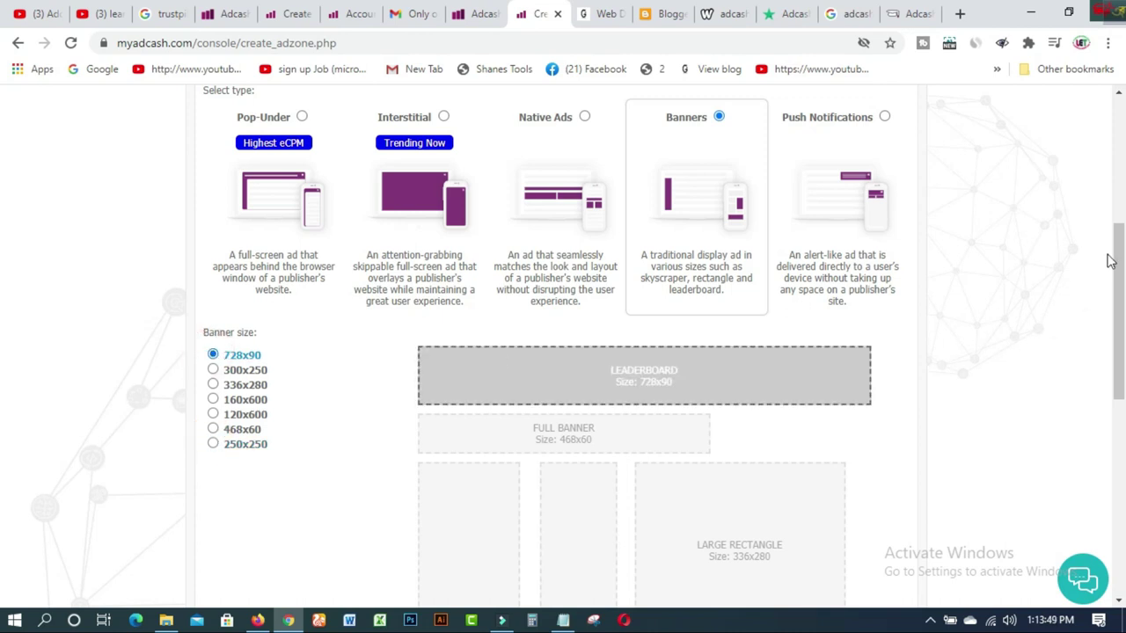
{"action": "left_click_drag", "start_coordinate": [1115, 230], "coordinate": [1119, 316]}
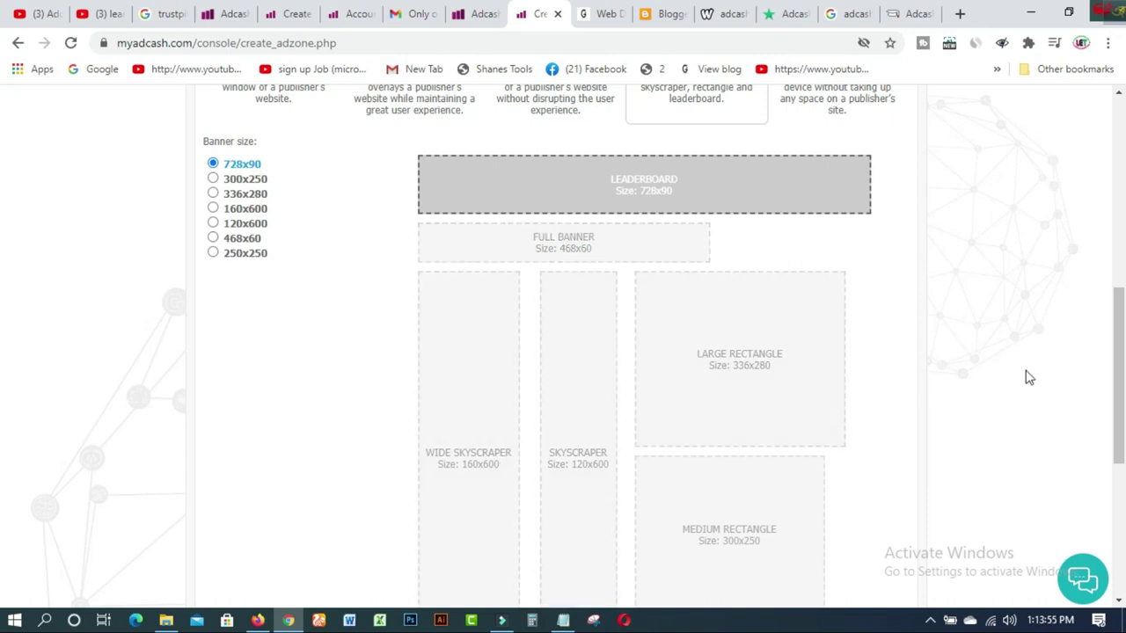
{"action": "left_click_drag", "start_coordinate": [1117, 325], "coordinate": [1120, 431]}
{"action": "left_click", "coordinate": [645, 248]}
{"action": "left_click", "coordinate": [533, 489]}
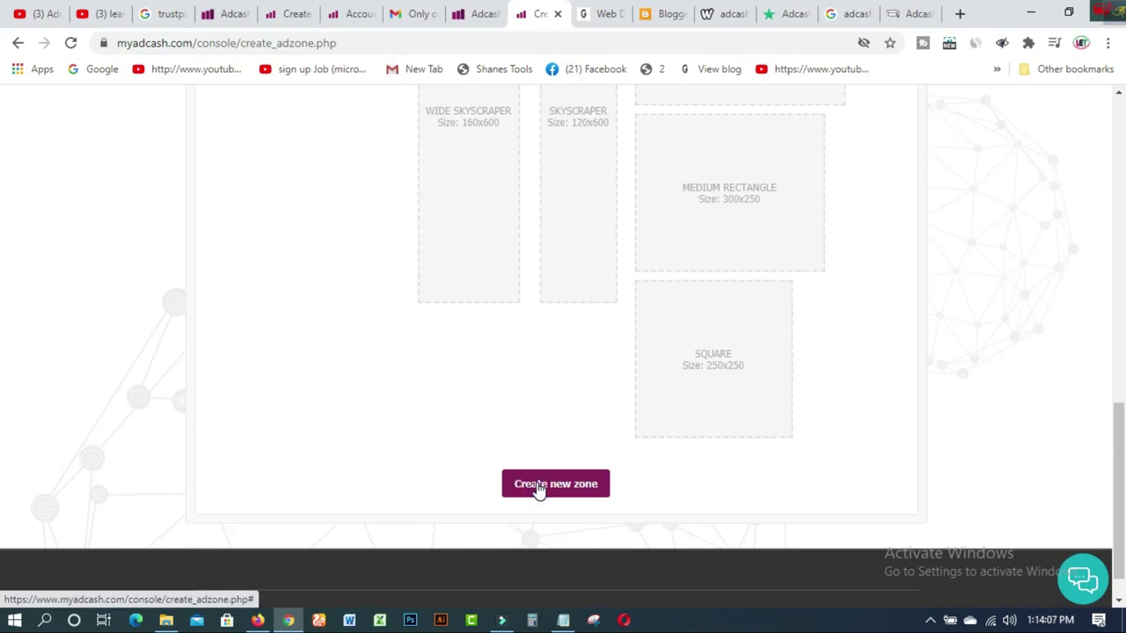
{"action": "left_click", "coordinate": [579, 498]}
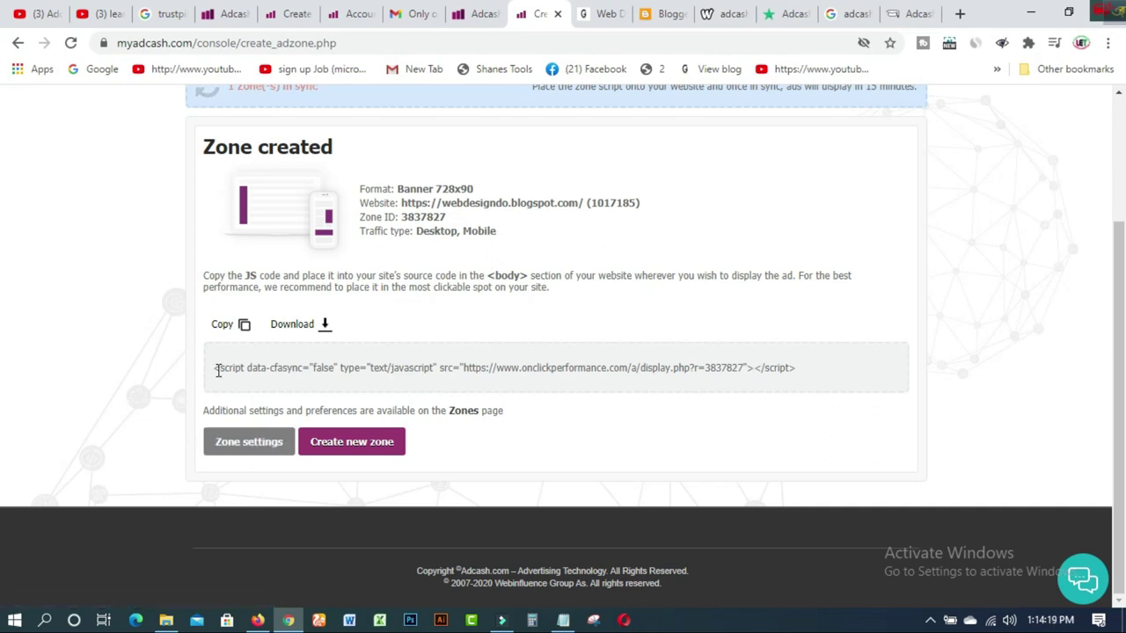
{"action": "left_click_drag", "start_coordinate": [217, 370], "coordinate": [801, 374]}
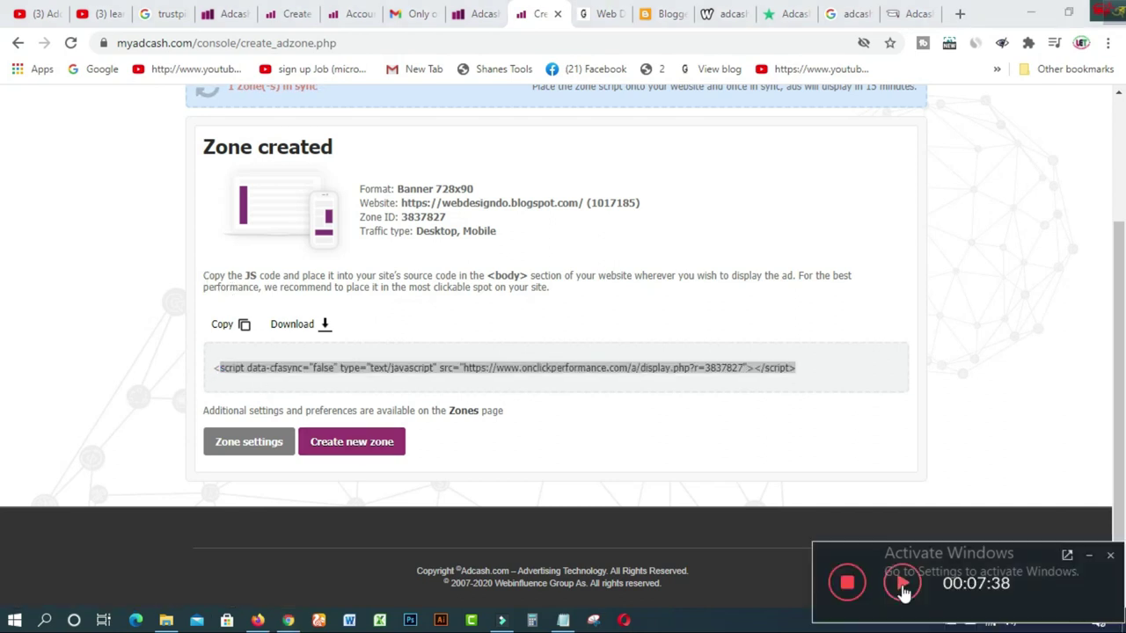
Create another 728x90 banner zone and open its zone settings at the Script section.
{"action": "left_click", "coordinate": [350, 447]}
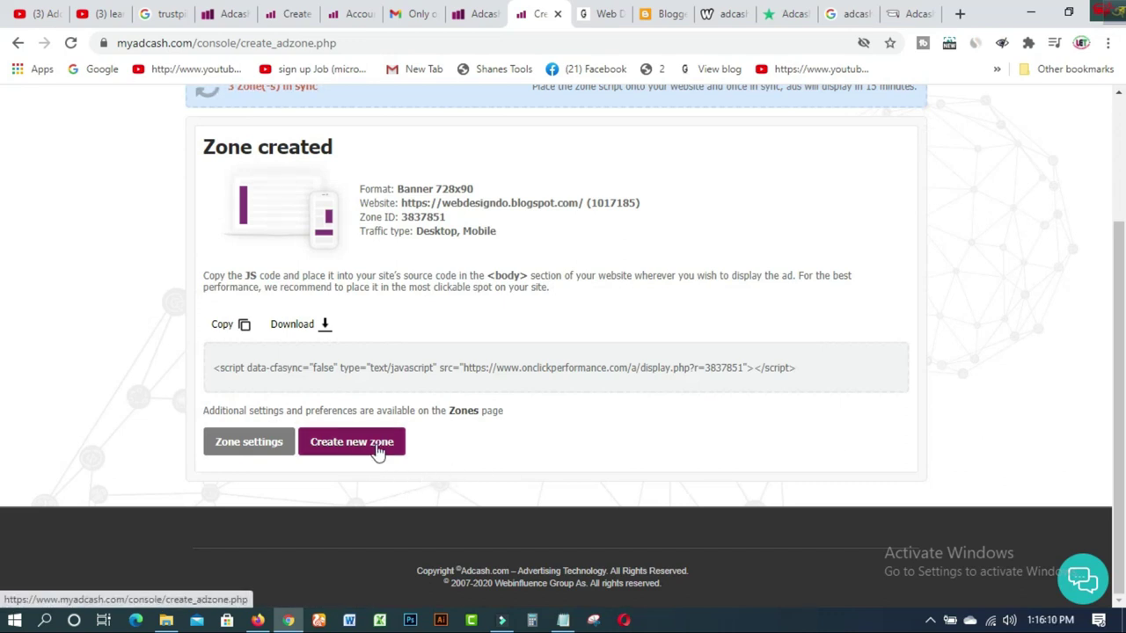
{"action": "left_click", "coordinate": [233, 445]}
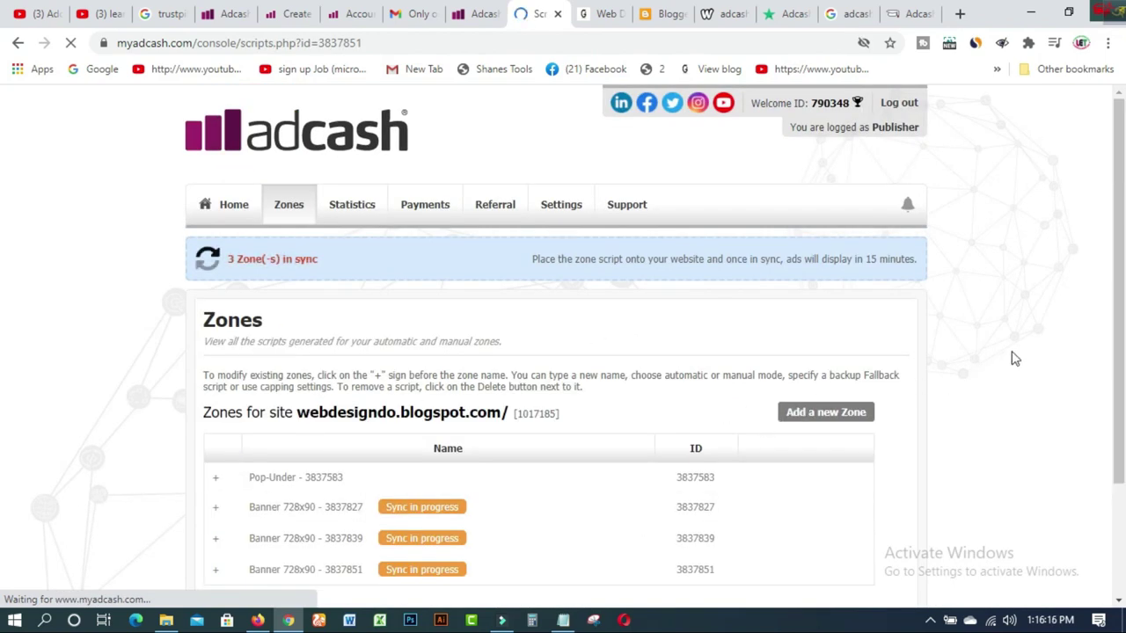
{"action": "scroll", "coordinate": [1108, 269], "scroll_direction": "down", "scroll_amount": 5}
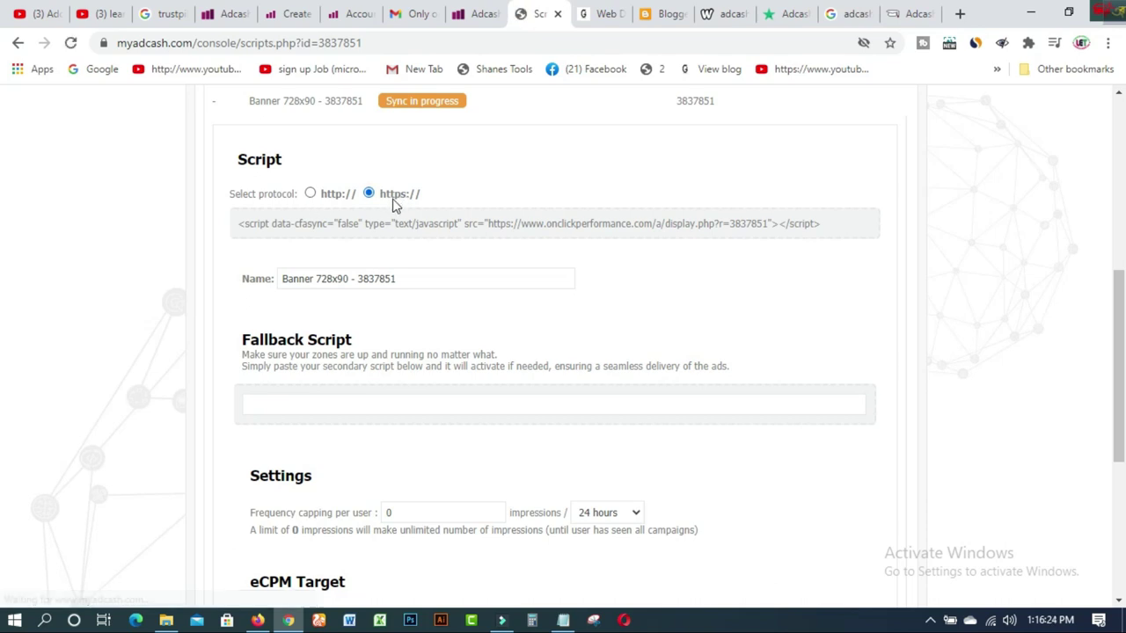
{"action": "left_click", "coordinate": [311, 195]}
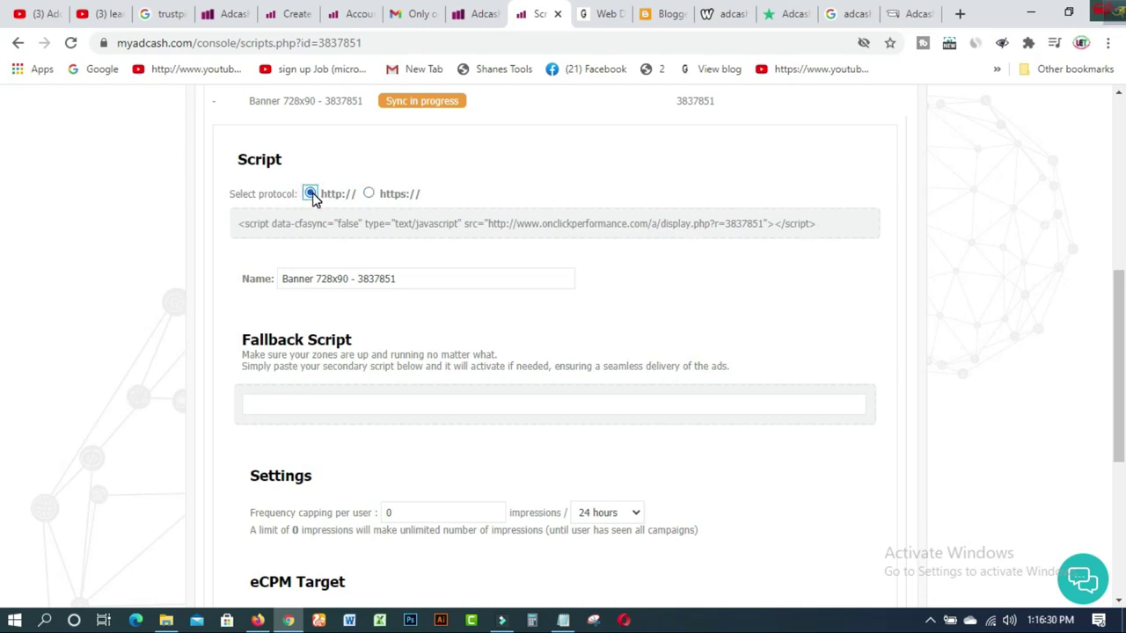
{"action": "left_click", "coordinate": [370, 194]}
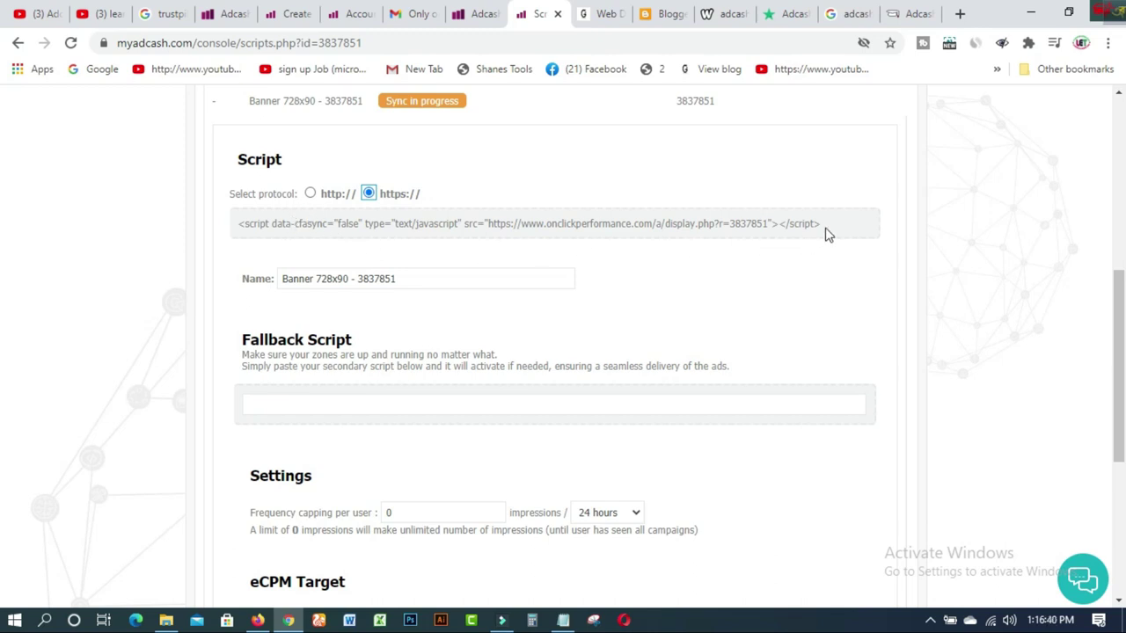
{"action": "mouse_move", "coordinate": [1119, 290]}
{"action": "left_mouse_down"}
{"action": "mouse_move", "coordinate": [1120, 385]}
{"action": "mouse_move", "coordinate": [1119, 274]}
{"action": "left_mouse_up"}
{"action": "left_click_drag", "start_coordinate": [834, 264], "coordinate": [458, 258]}
{"action": "left_click", "coordinate": [234, 256]}
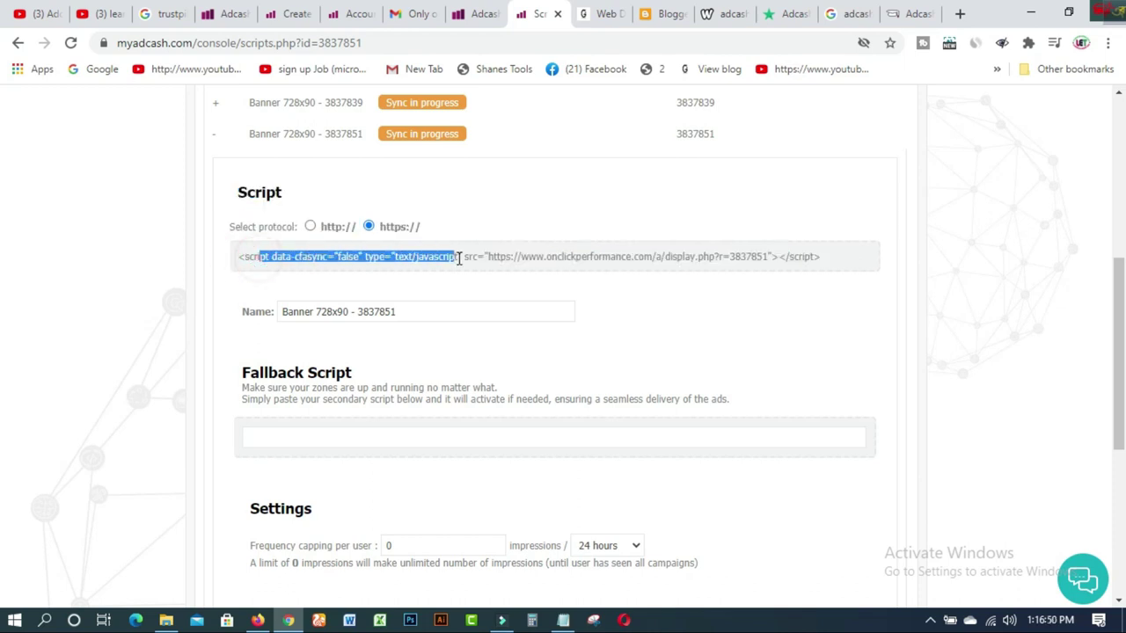
{"action": "left_click_drag", "start_coordinate": [240, 256], "coordinate": [860, 264]}
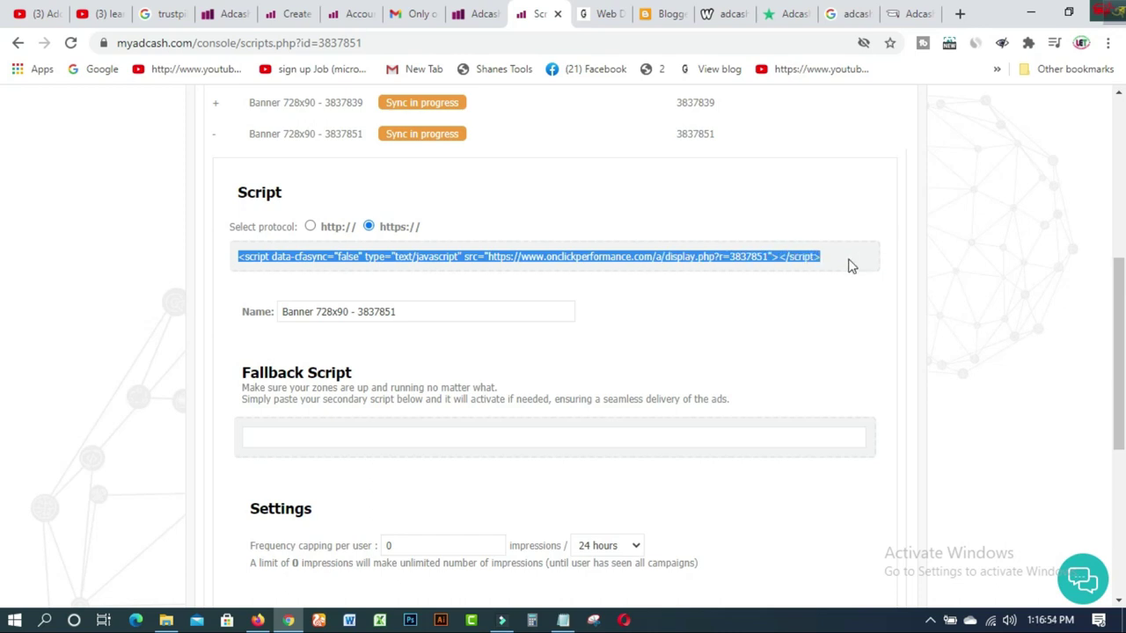
{"action": "right_click", "coordinate": [804, 254]}
{"action": "left_click", "coordinate": [826, 266]}
Switch to the Blogger layout and add an HTML/JavaScript gadget to the footer-1 section.
{"action": "left_click", "coordinate": [662, 19]}
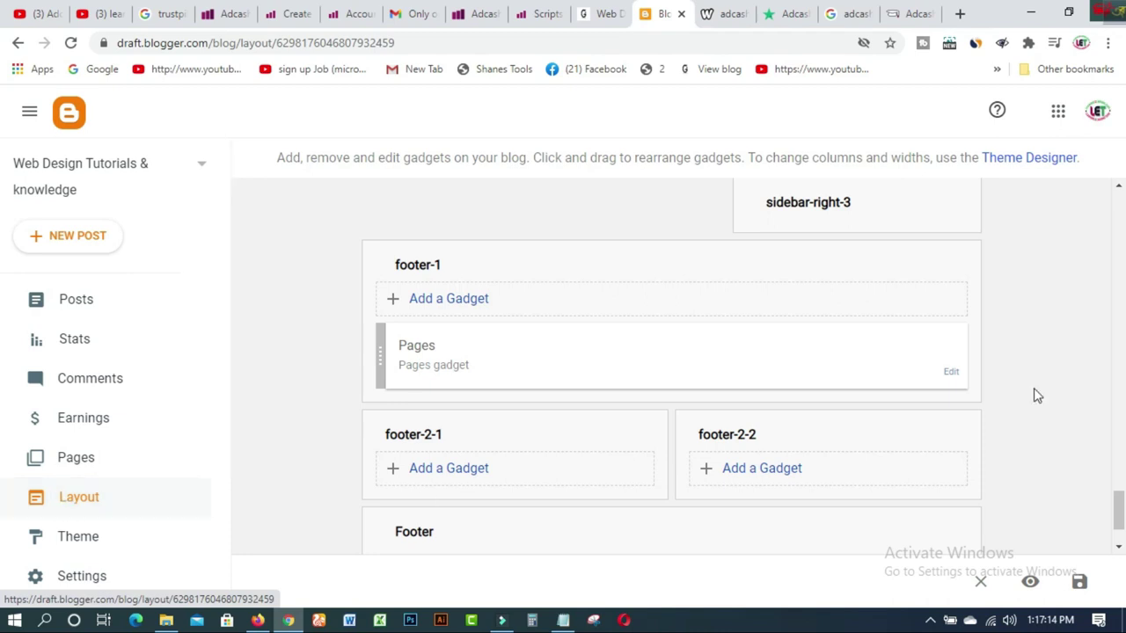
{"action": "left_click_drag", "start_coordinate": [1115, 510], "coordinate": [1119, 252]}
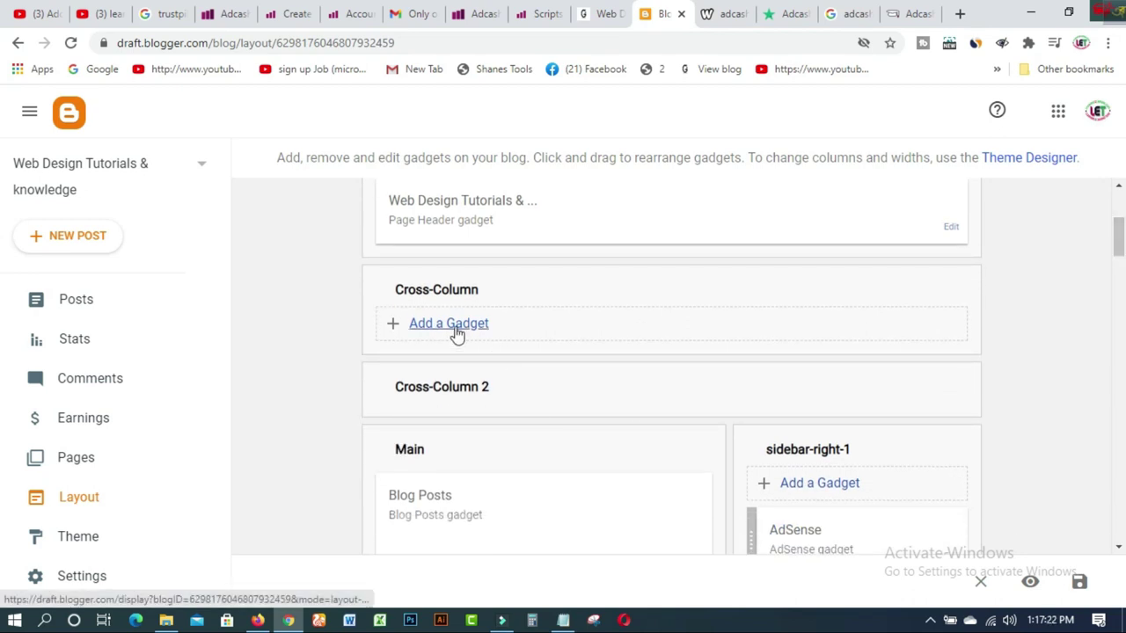
{"action": "left_click_drag", "start_coordinate": [1118, 250], "coordinate": [1098, 490]}
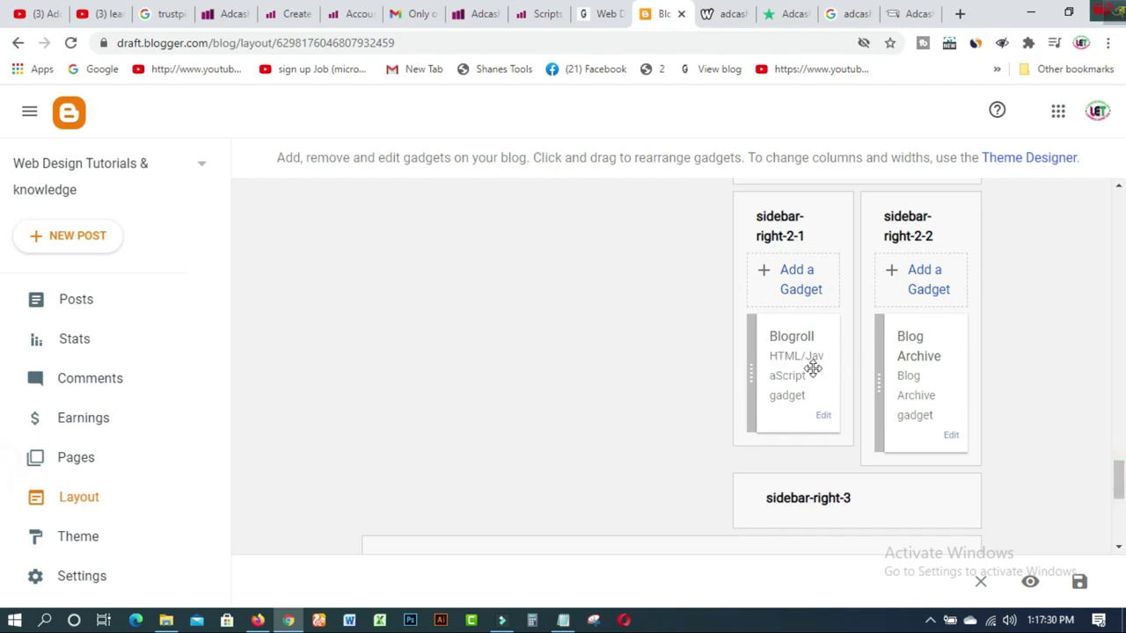
{"action": "left_click_drag", "start_coordinate": [1118, 480], "coordinate": [1122, 505]}
{"action": "left_click", "coordinate": [465, 294]}
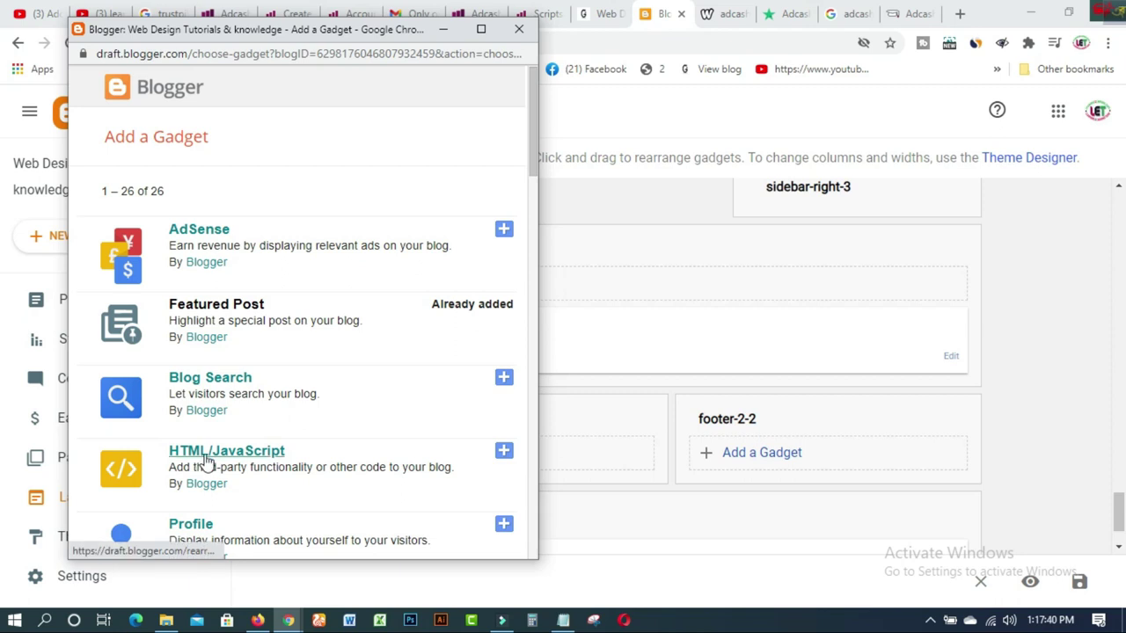
{"action": "left_click", "coordinate": [502, 453]}
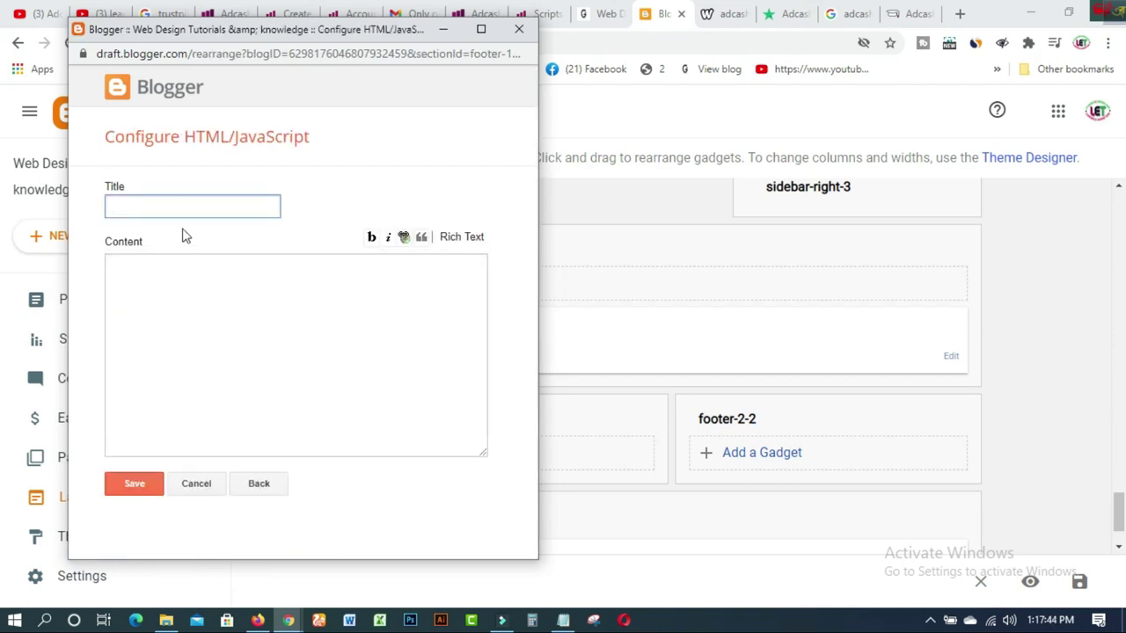
Title the gadget BANNER, put the copied banner script in its content, and save it.
{"action": "key", "text": "Tab"}
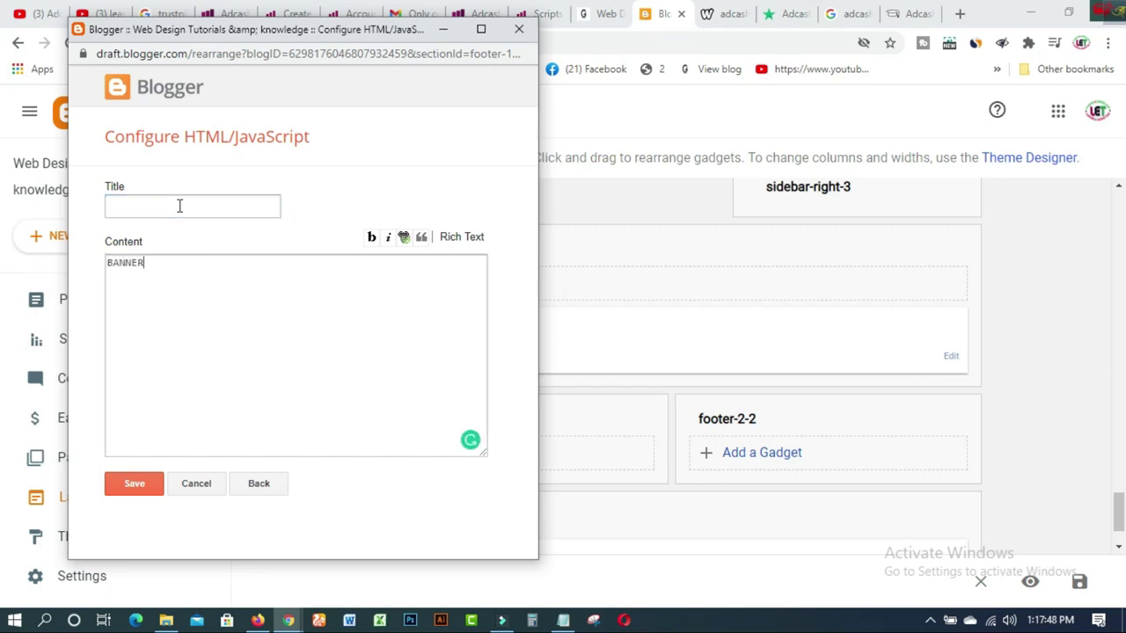
{"action": "left_click", "coordinate": [180, 206]}
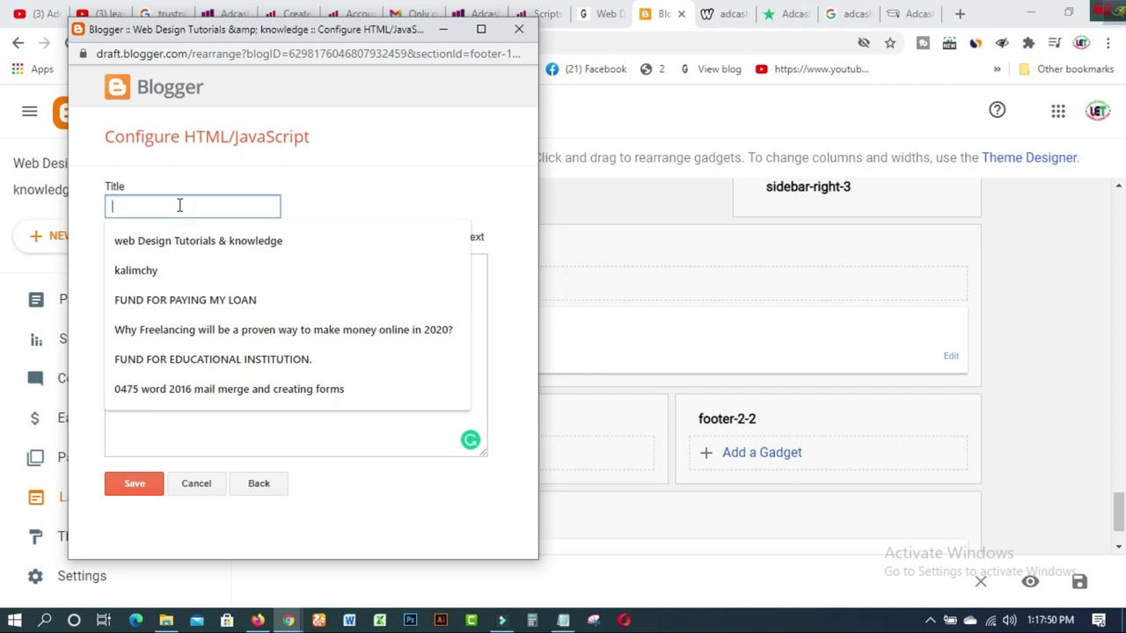
{"action": "type", "text": "BANNER"}
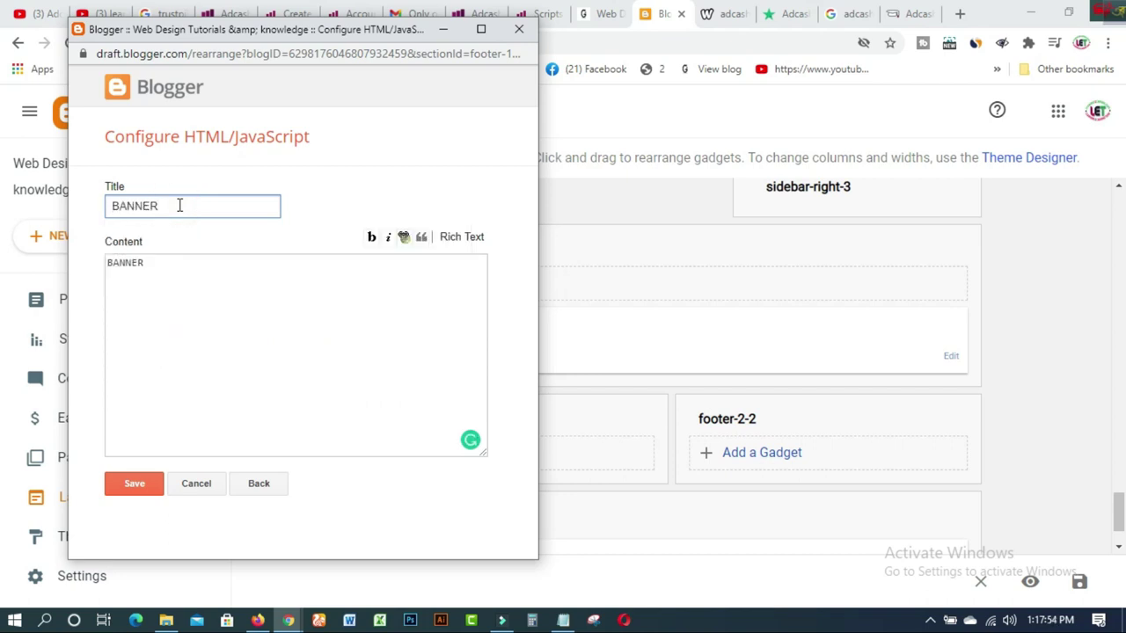
{"action": "left_click_drag", "start_coordinate": [161, 259], "coordinate": [93, 278]}
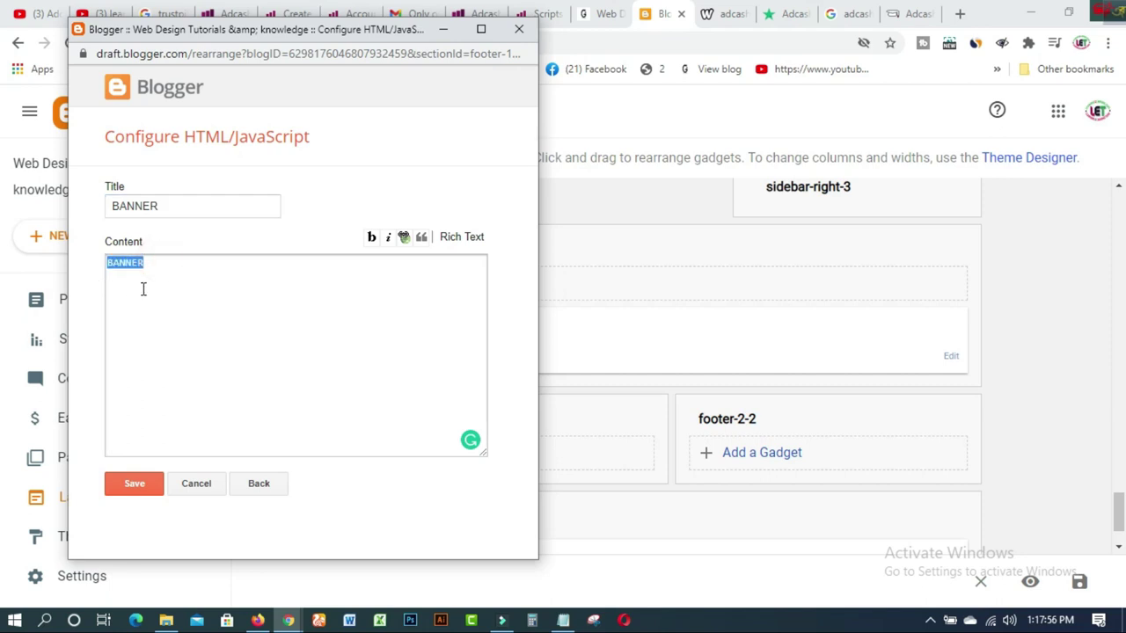
{"action": "key", "text": "ctrl+v"}
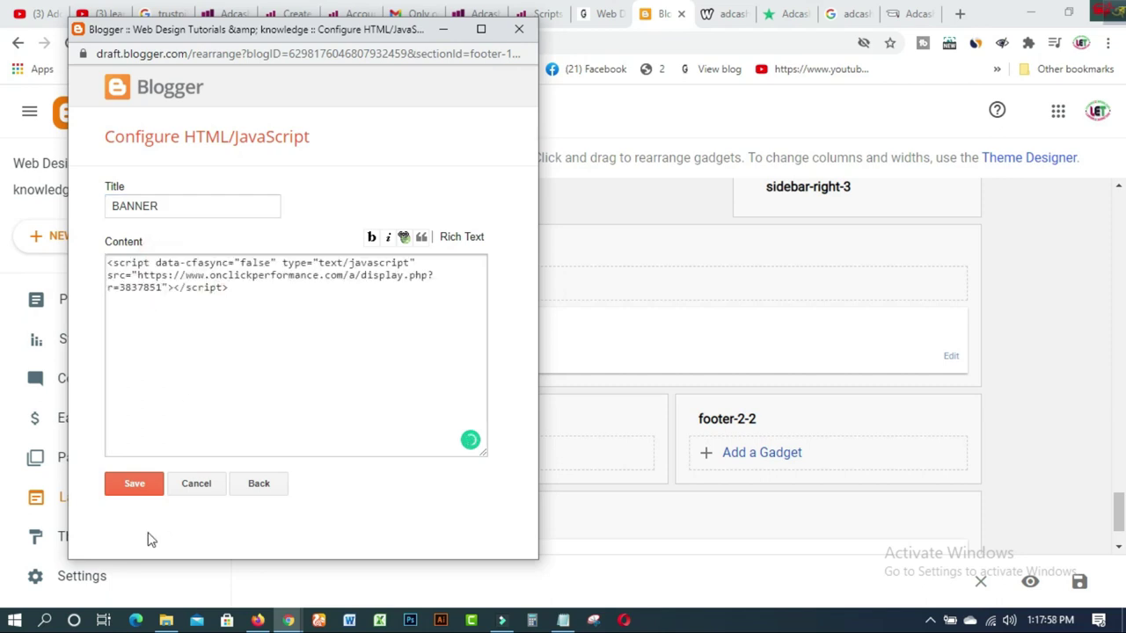
{"action": "left_click", "coordinate": [141, 489]}
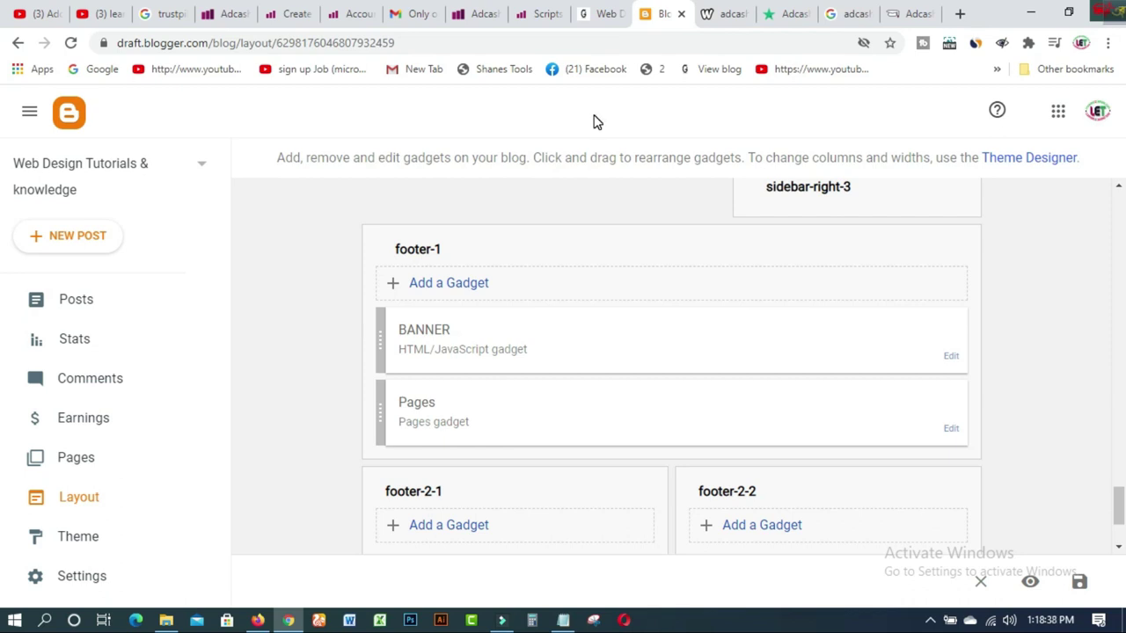
Check the footer area of the webdesigndo blog page, and return to the Adcash zones list for the site.
{"action": "left_click", "coordinate": [602, 19]}
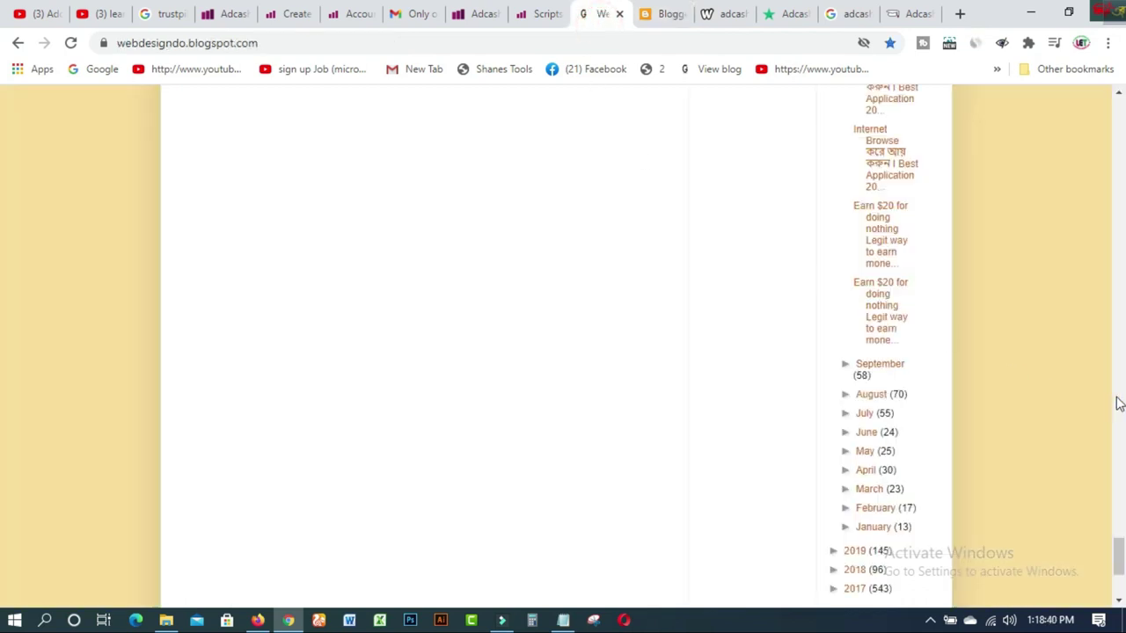
{"action": "scroll", "coordinate": [2, 558], "scroll_direction": "down", "scroll_amount": 3}
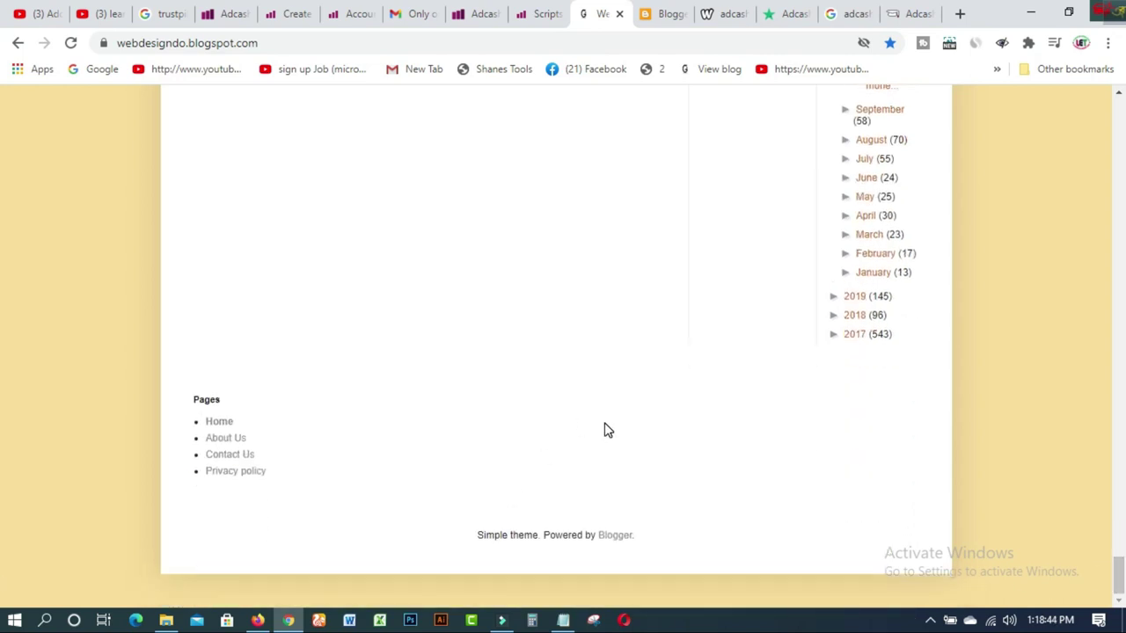
{"action": "left_click", "coordinate": [536, 15]}
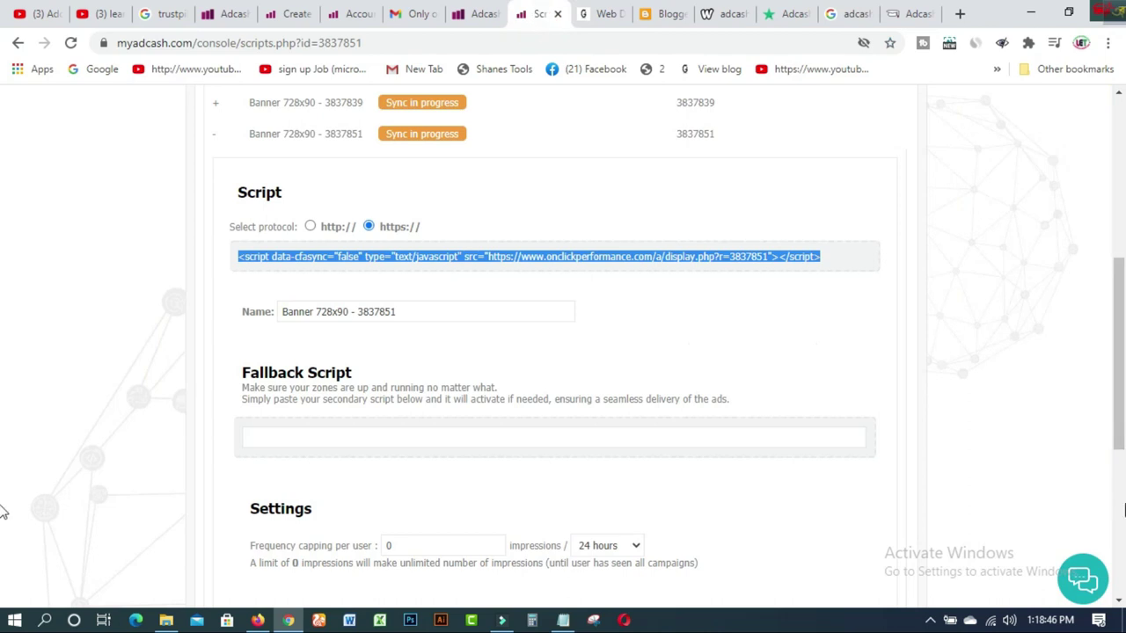
{"action": "scroll", "coordinate": [3, 396], "scroll_direction": "up", "scroll_amount": 3}
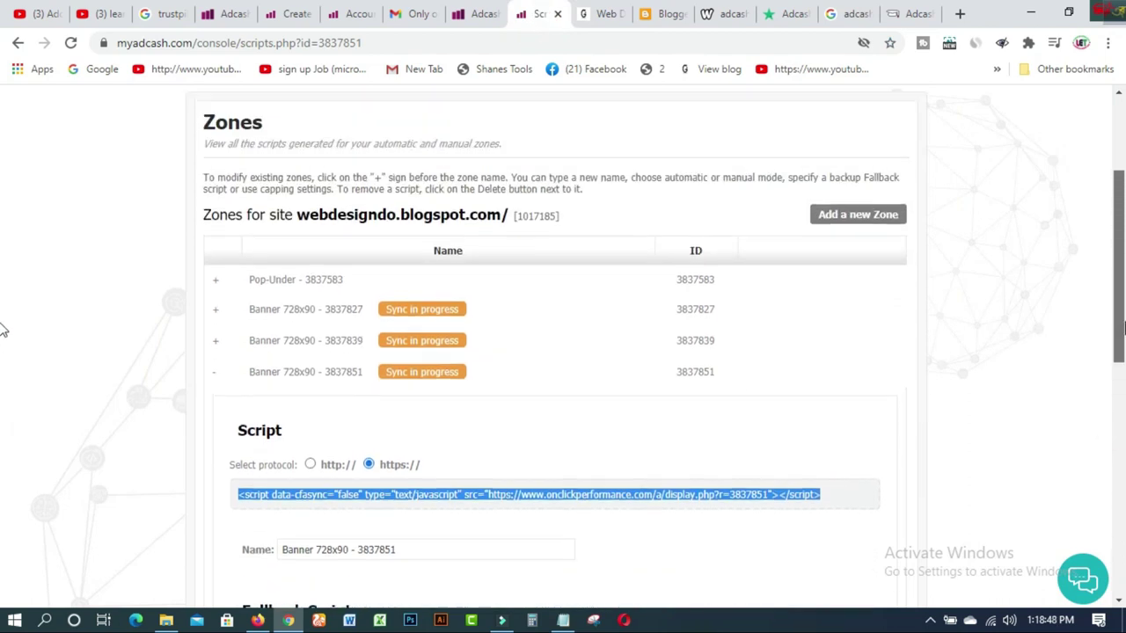
{"action": "scroll", "coordinate": [3, 330], "scroll_direction": "up", "scroll_amount": 3}
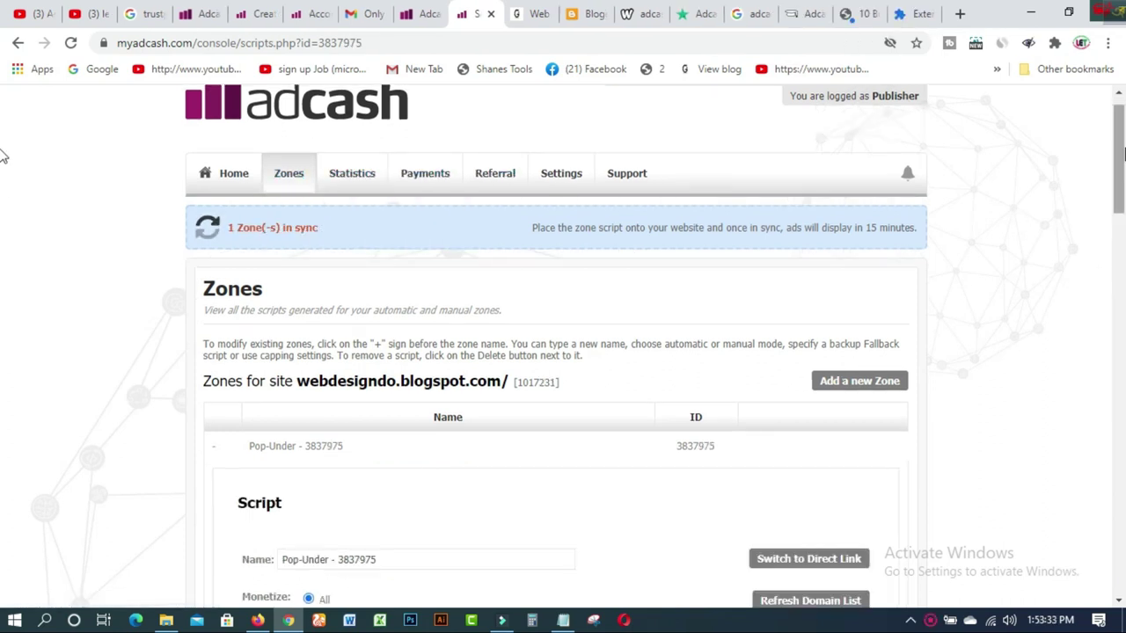
Review the Pop-Under zone's settings and select part of the JS code shown under Step 1.
{"action": "scroll", "coordinate": [2, 132], "scroll_direction": "down", "scroll_amount": 1}
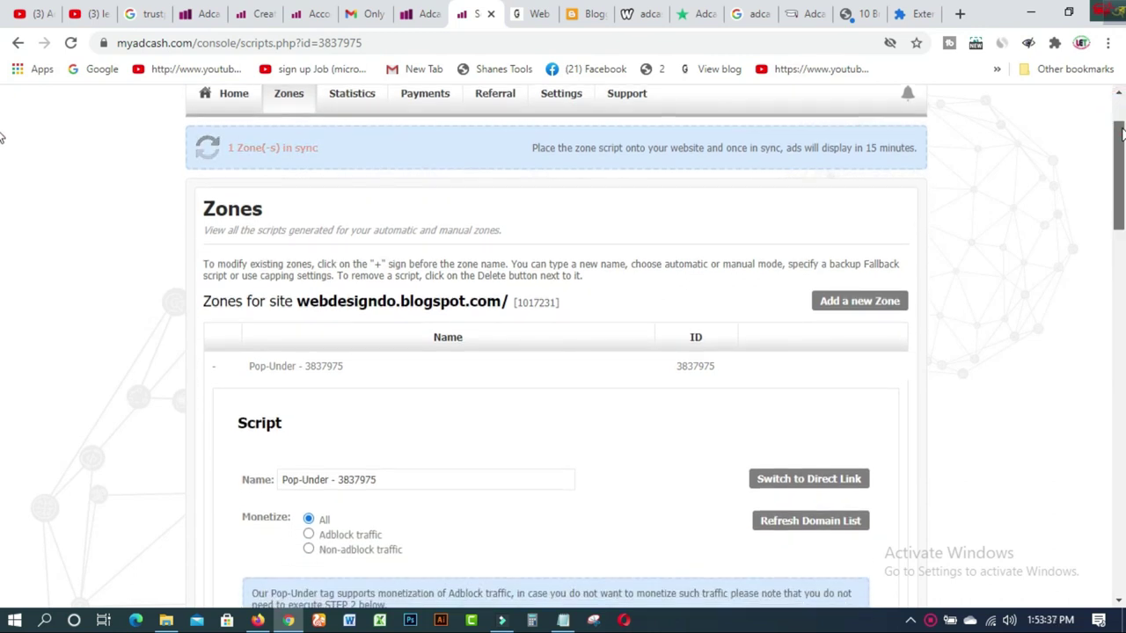
{"action": "scroll", "coordinate": [2, 138], "scroll_direction": "down", "scroll_amount": 1}
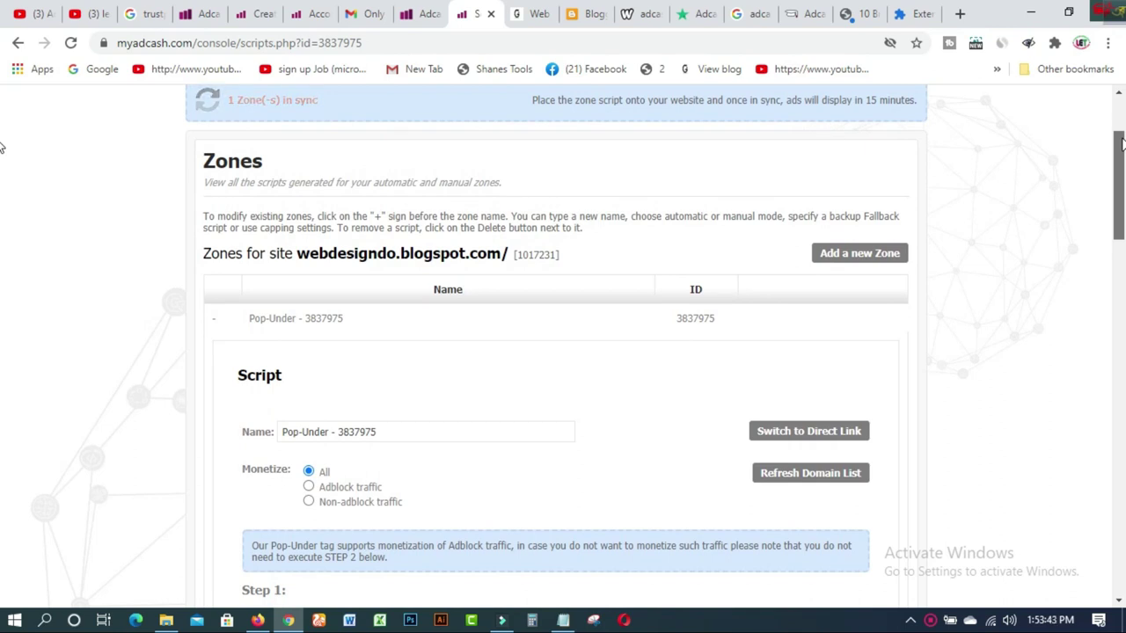
{"action": "left_click_drag", "start_coordinate": [1122, 143], "coordinate": [1119, 222]}
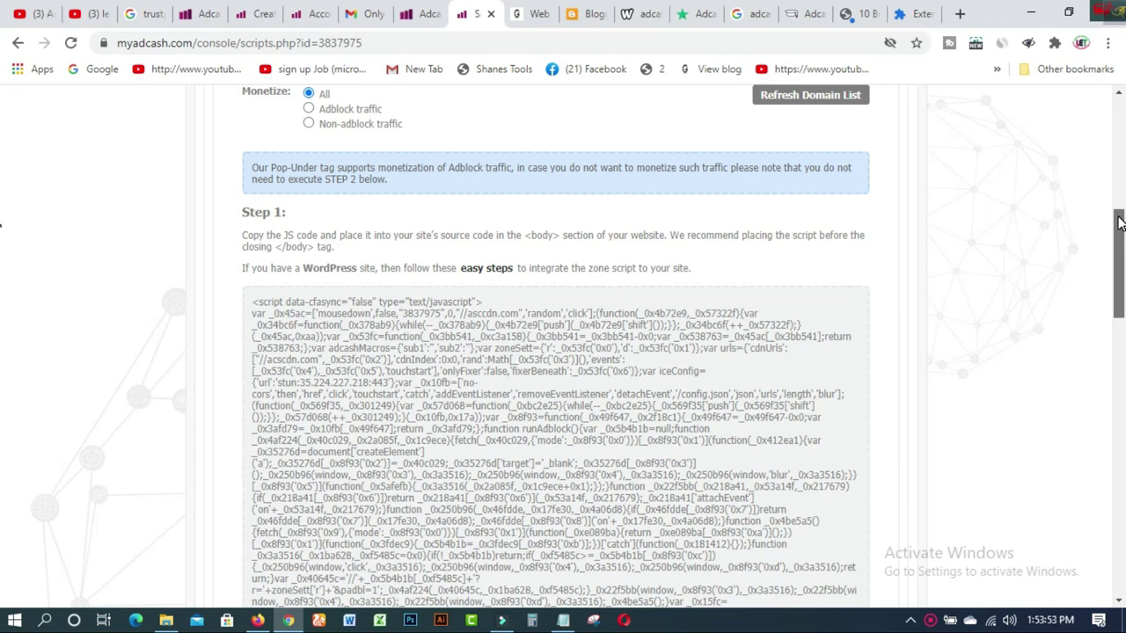
{"action": "left_click_drag", "start_coordinate": [1119, 223], "coordinate": [1119, 226]}
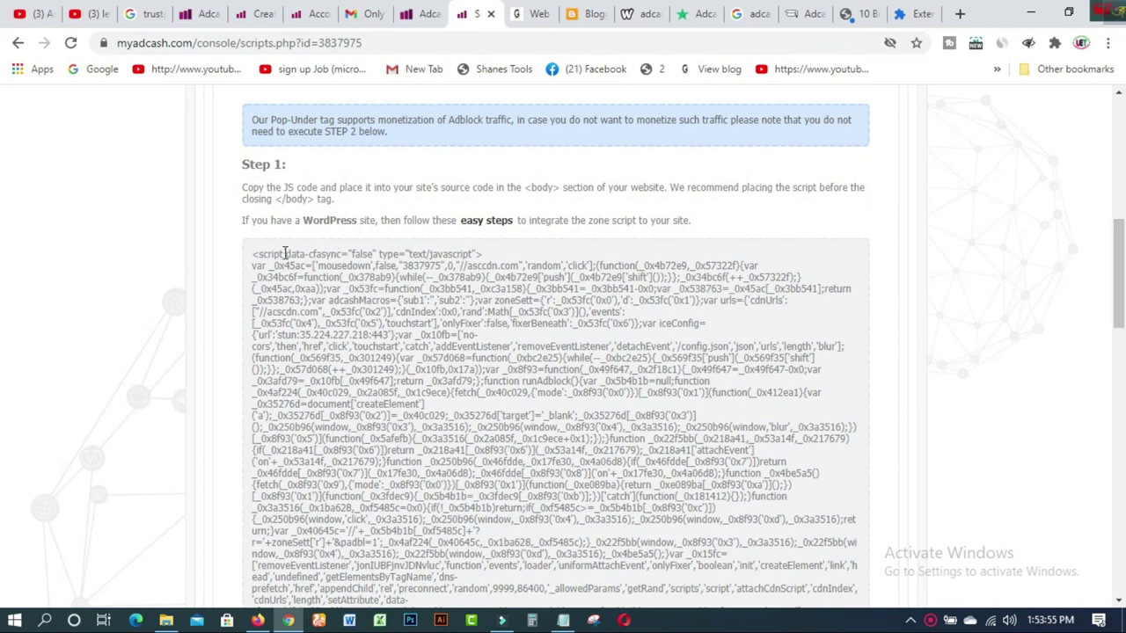
{"action": "left_click_drag", "start_coordinate": [255, 257], "coordinate": [768, 564]}
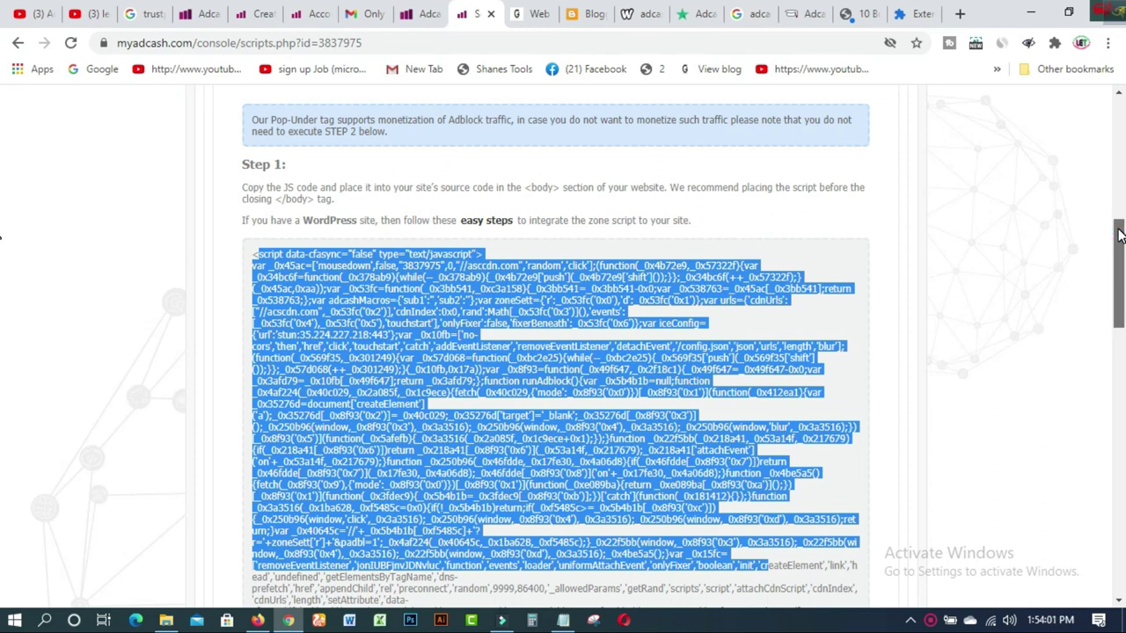
{"action": "mouse_move", "coordinate": [1119, 234]}
{"action": "left_mouse_down"}
{"action": "mouse_move", "coordinate": [1119, 263]}
{"action": "mouse_move", "coordinate": [1119, 220]}
{"action": "left_mouse_up"}
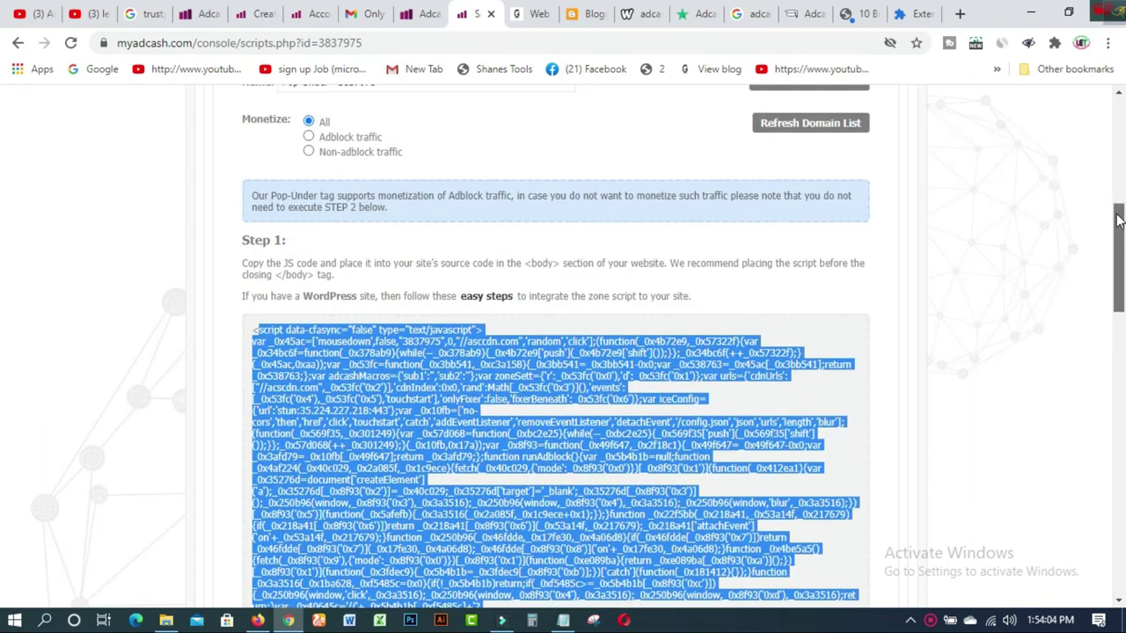
Check the Pop-Under zone's frequency capping per user and set its AdBlock Tab Mode to Tab Over.
{"action": "left_click", "coordinate": [242, 270]}
{"action": "scroll", "coordinate": [983, 315], "scroll_direction": "up", "scroll_amount": 2}
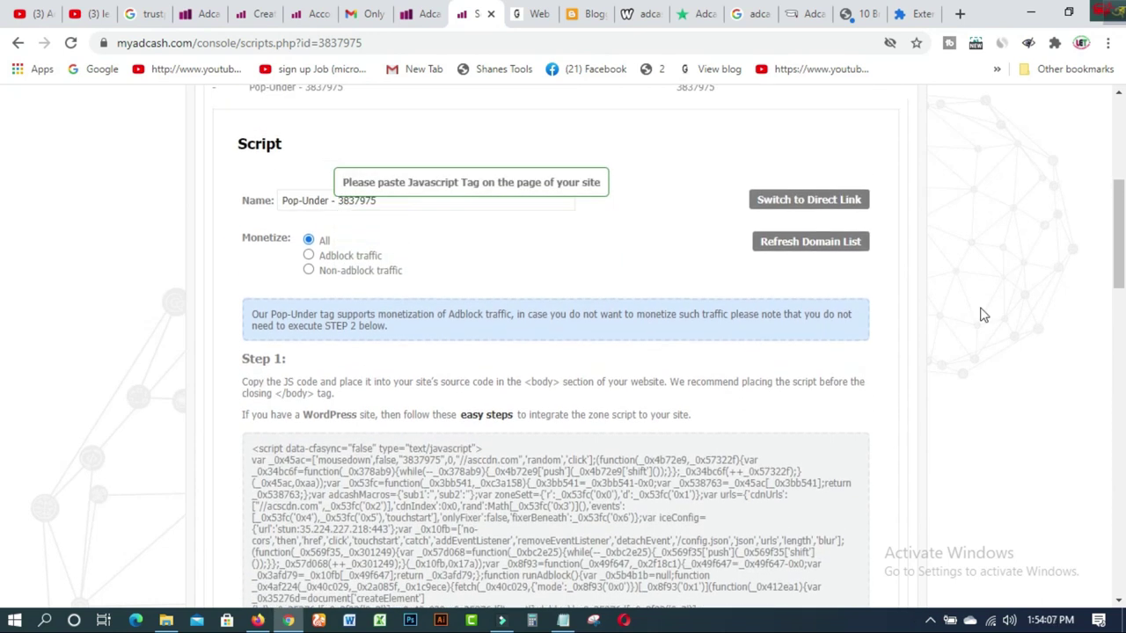
{"action": "left_click_drag", "start_coordinate": [1120, 211], "coordinate": [1099, 478]}
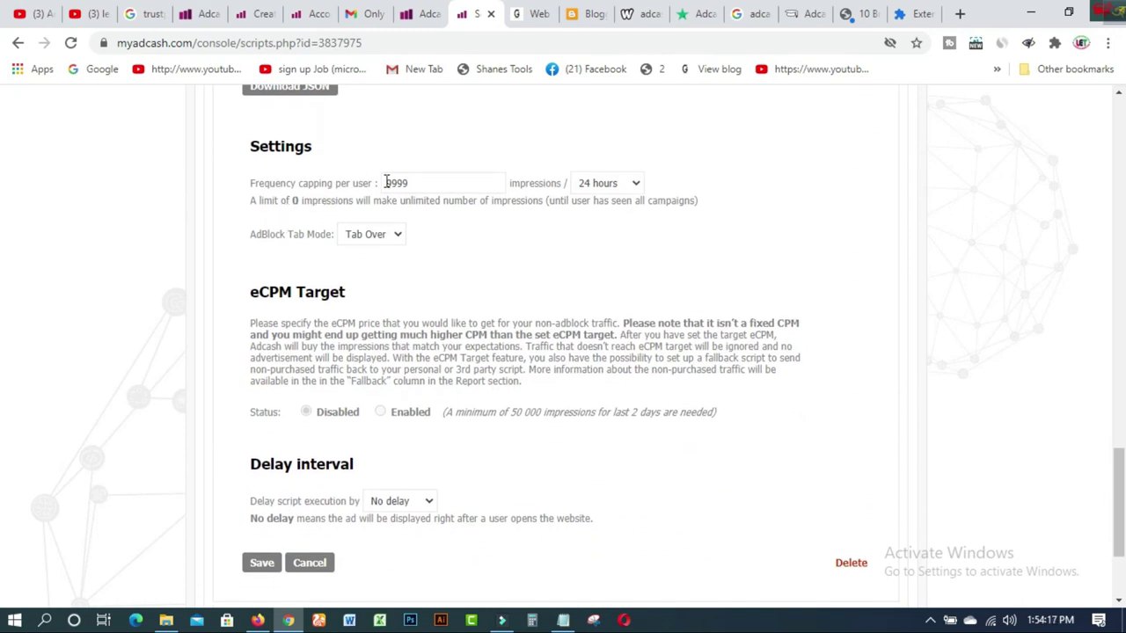
{"action": "left_click_drag", "start_coordinate": [432, 183], "coordinate": [383, 185]}
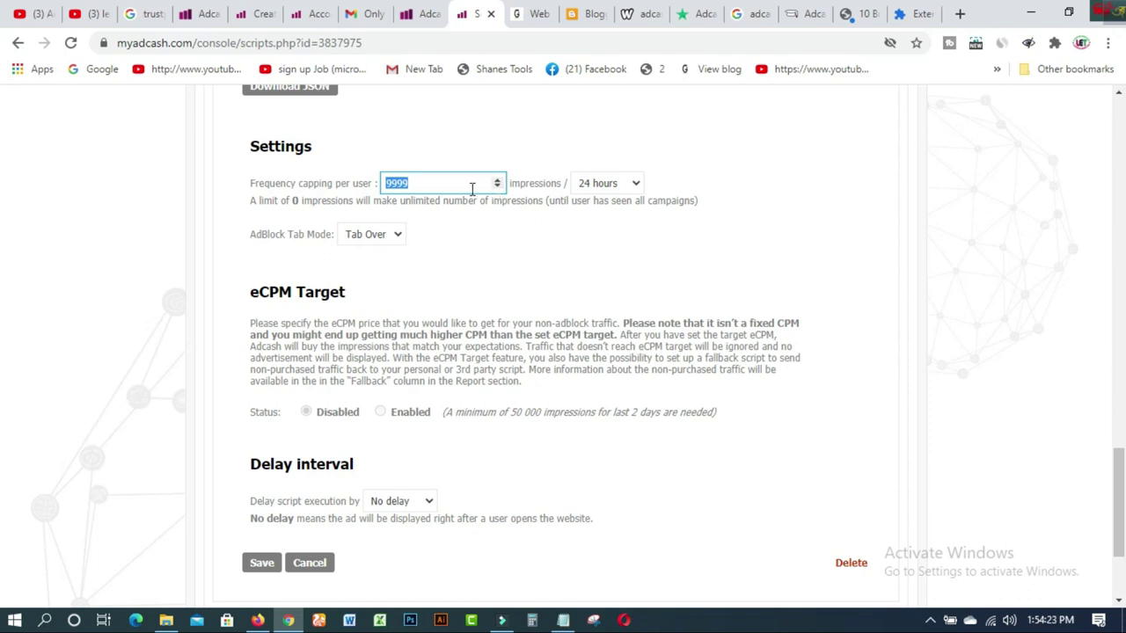
{"action": "left_click", "coordinate": [397, 235]}
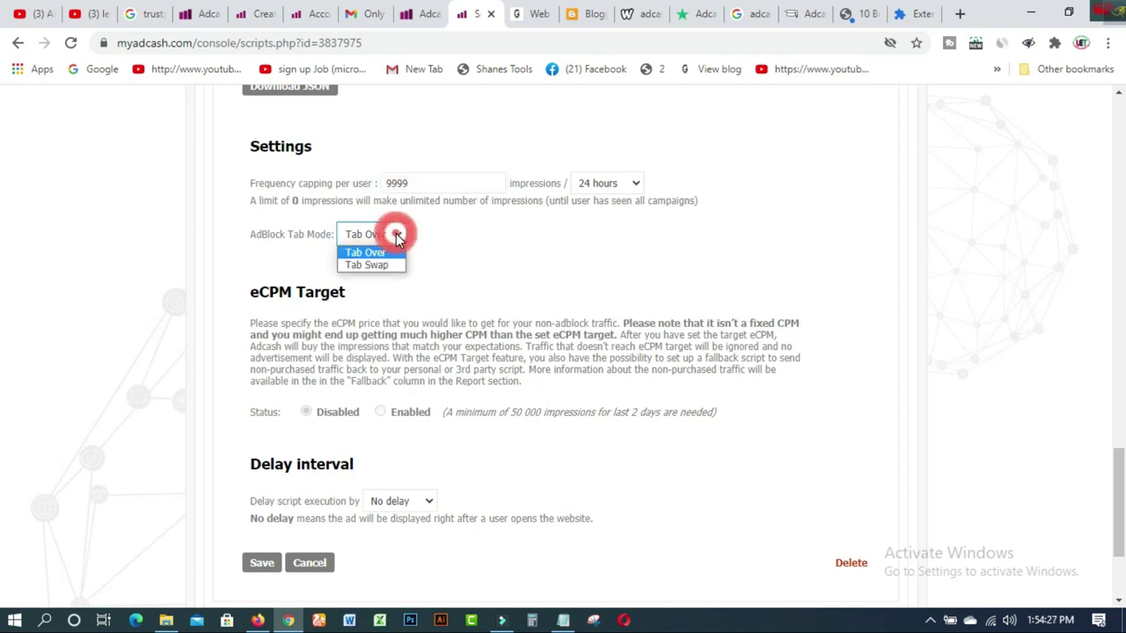
{"action": "left_click", "coordinate": [370, 253]}
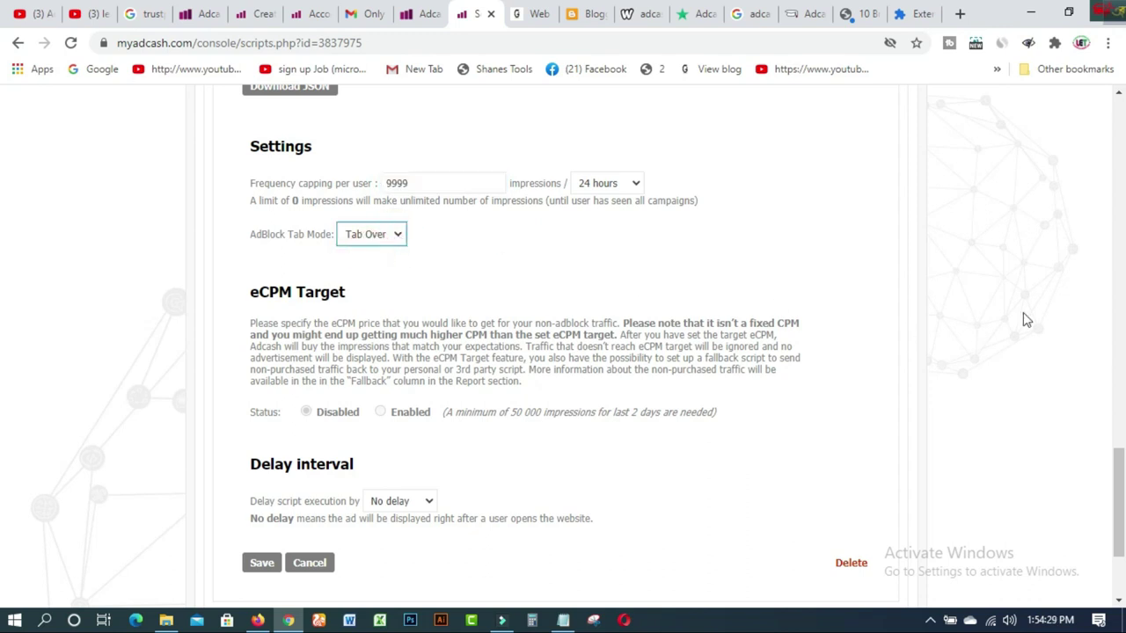
Set the Pop-Under zone's script execution delay to No delay and save the zone settings.
{"action": "left_click_drag", "start_coordinate": [1121, 444], "coordinate": [1119, 502]}
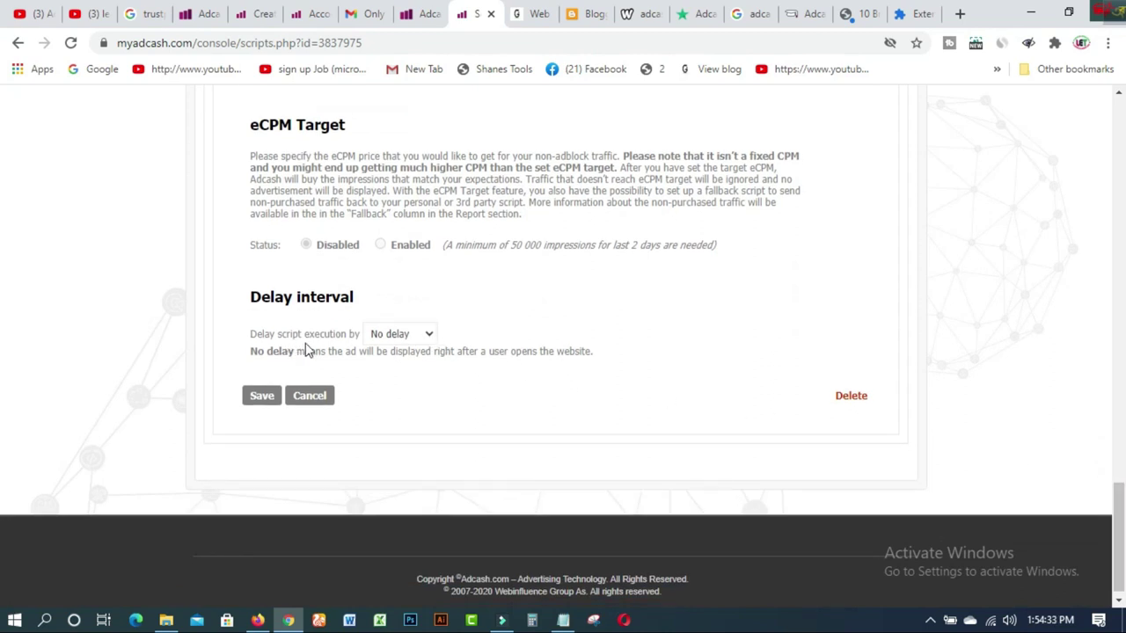
{"action": "left_click", "coordinate": [430, 335]}
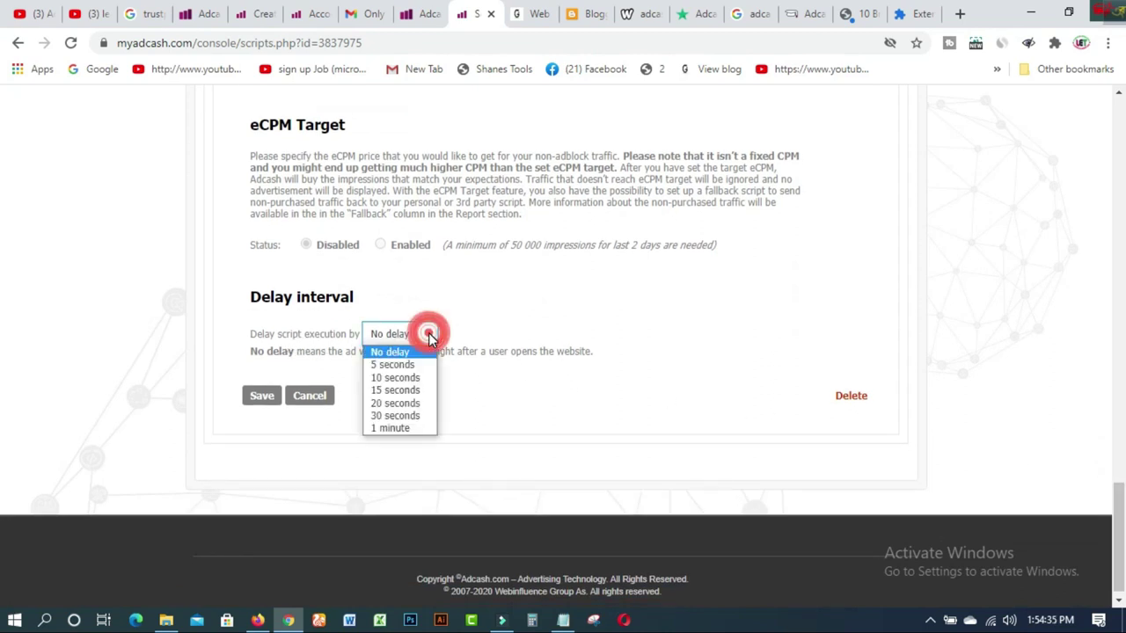
{"action": "left_click", "coordinate": [410, 353]}
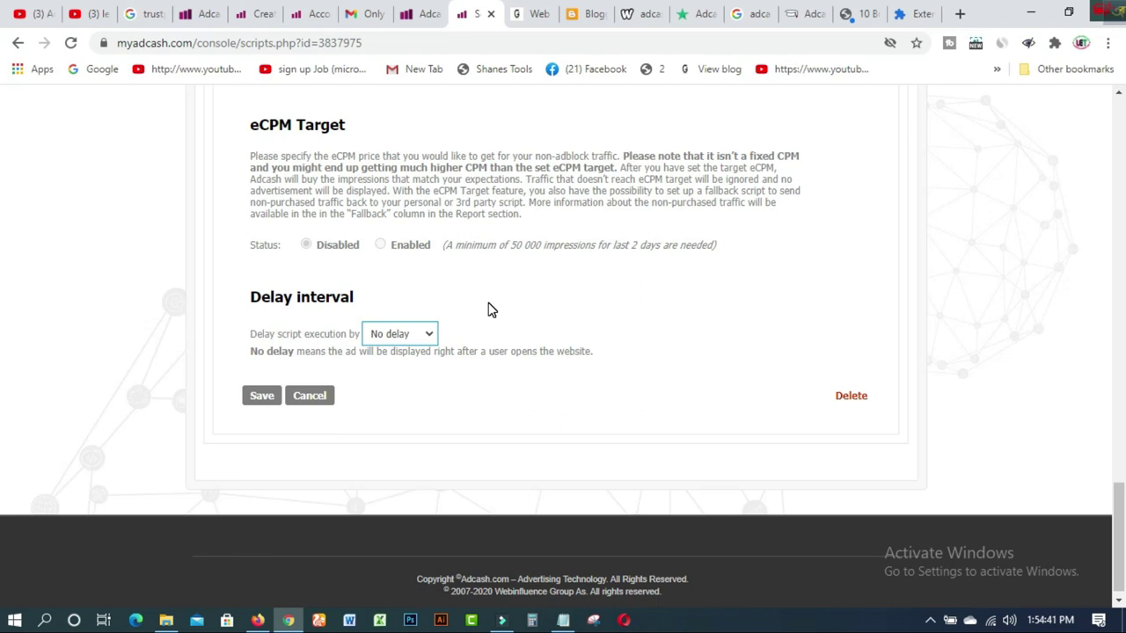
{"action": "left_click", "coordinate": [262, 397]}
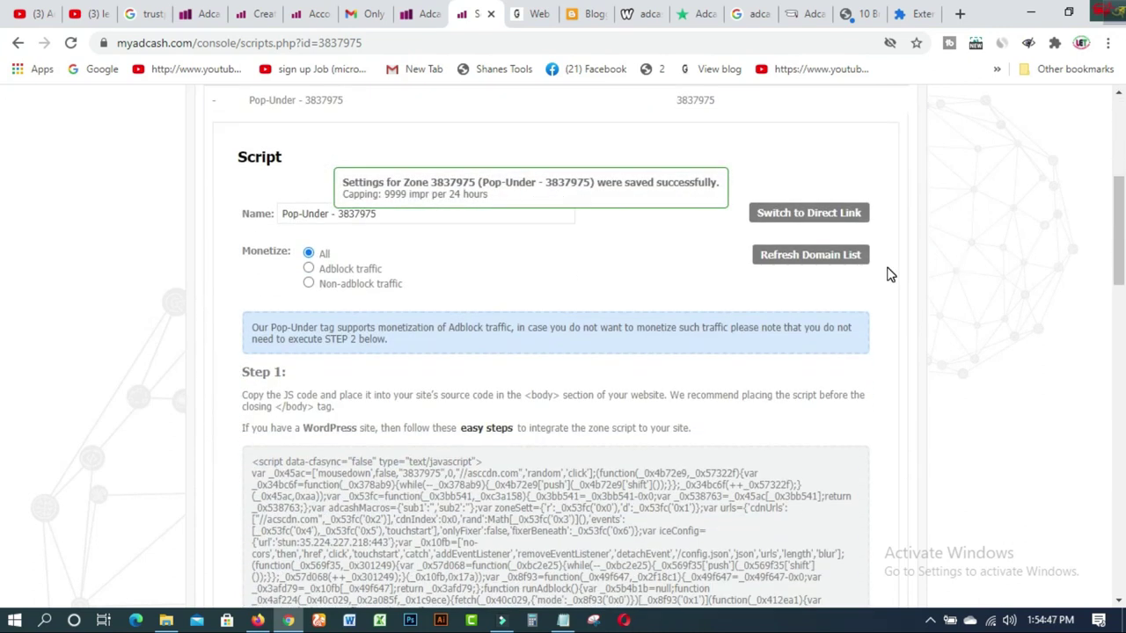
{"action": "left_click_drag", "start_coordinate": [629, 186], "coordinate": [722, 185]}
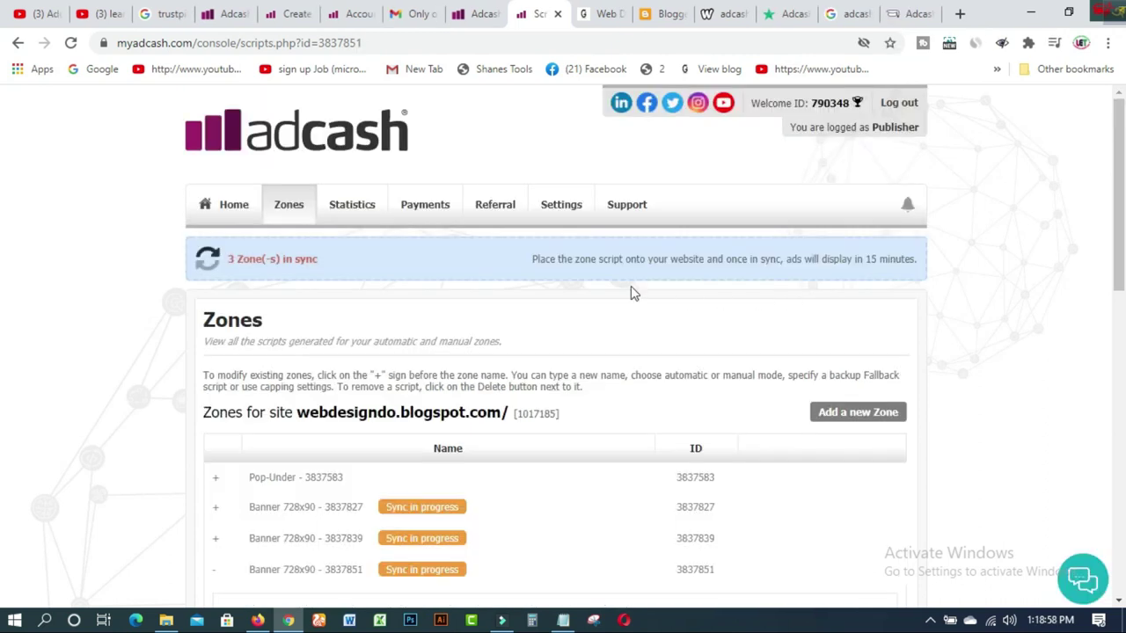
Go to the publisher account's Sites page and examine the form for adding a website.
{"action": "mouse_move", "coordinate": [547, 215]}
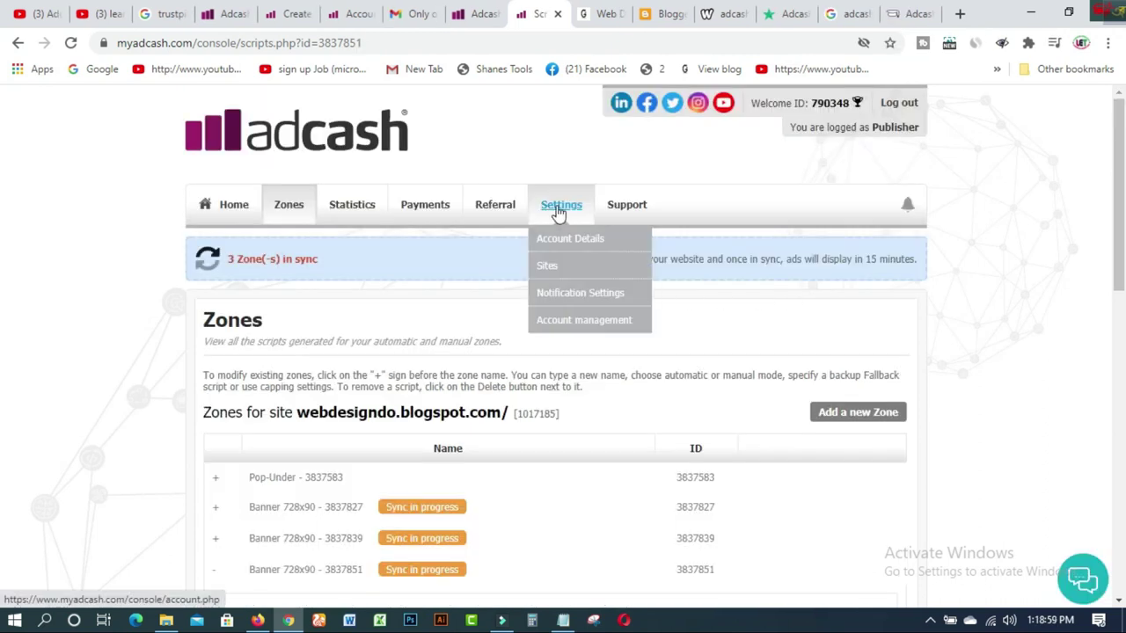
{"action": "left_click", "coordinate": [546, 267]}
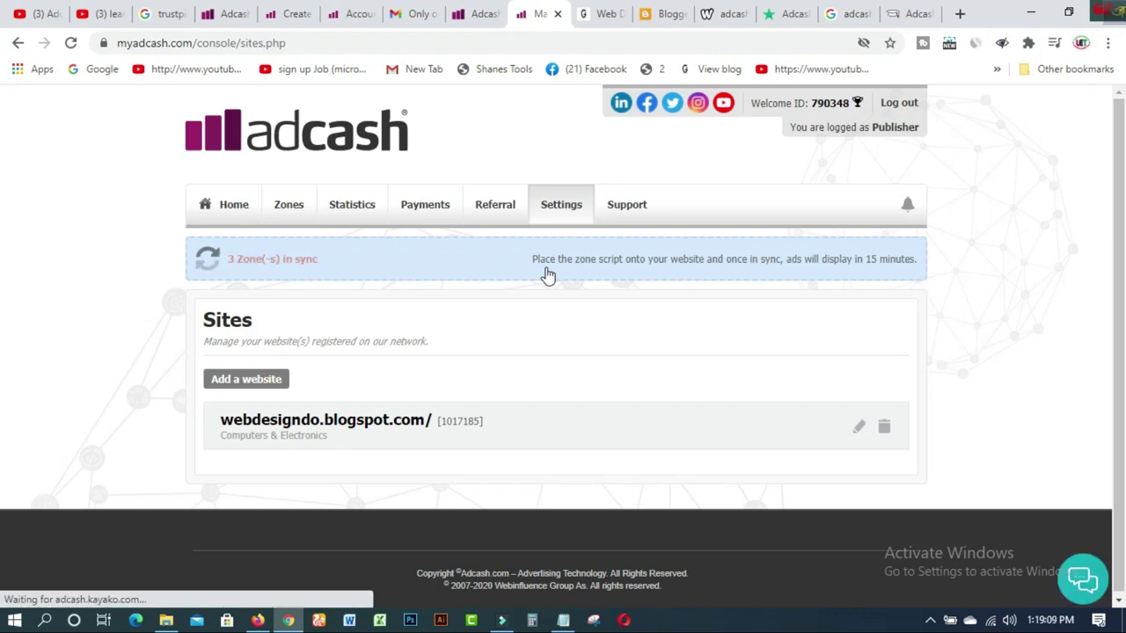
{"action": "left_click", "coordinate": [256, 381]}
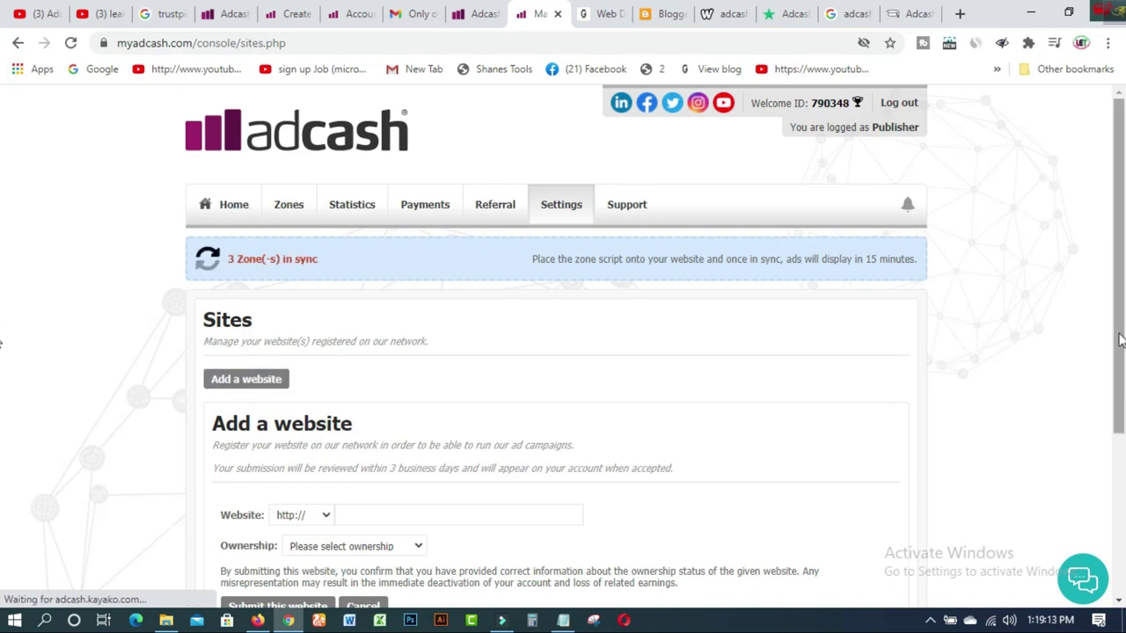
{"action": "scroll", "coordinate": [1119, 341], "scroll_direction": "down", "scroll_amount": 3}
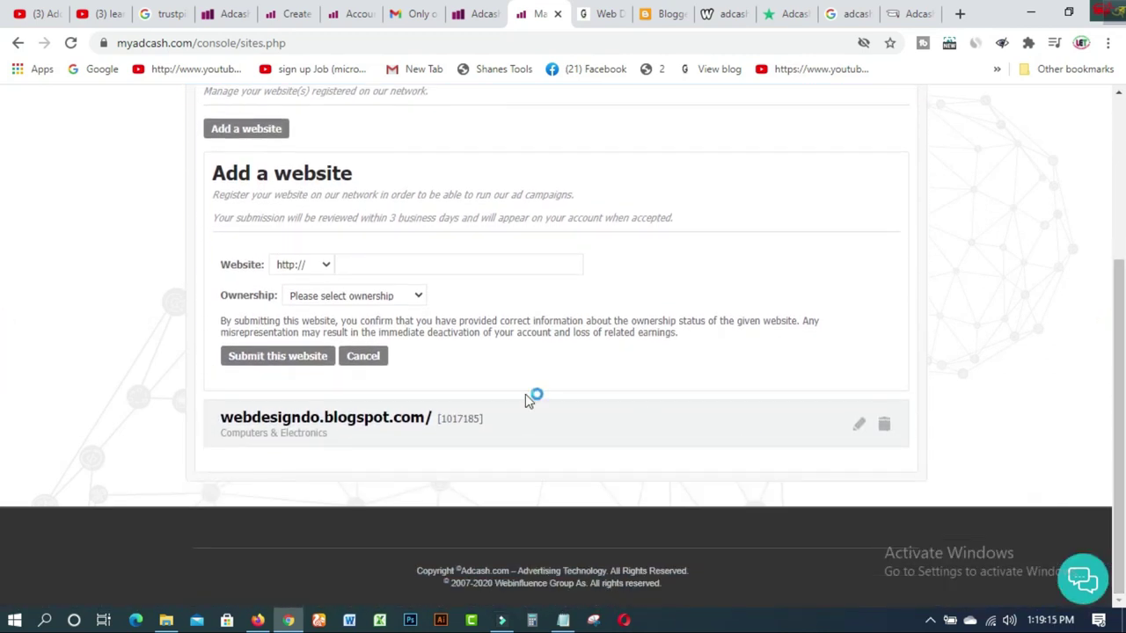
{"action": "left_click", "coordinate": [402, 264]}
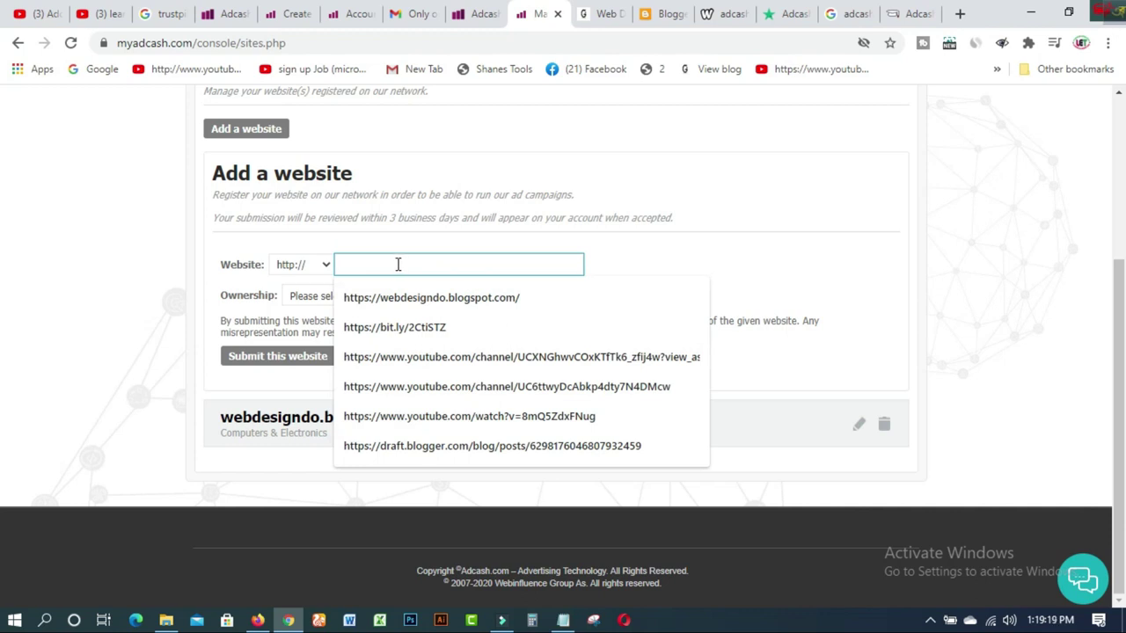
{"action": "left_click", "coordinate": [797, 264]}
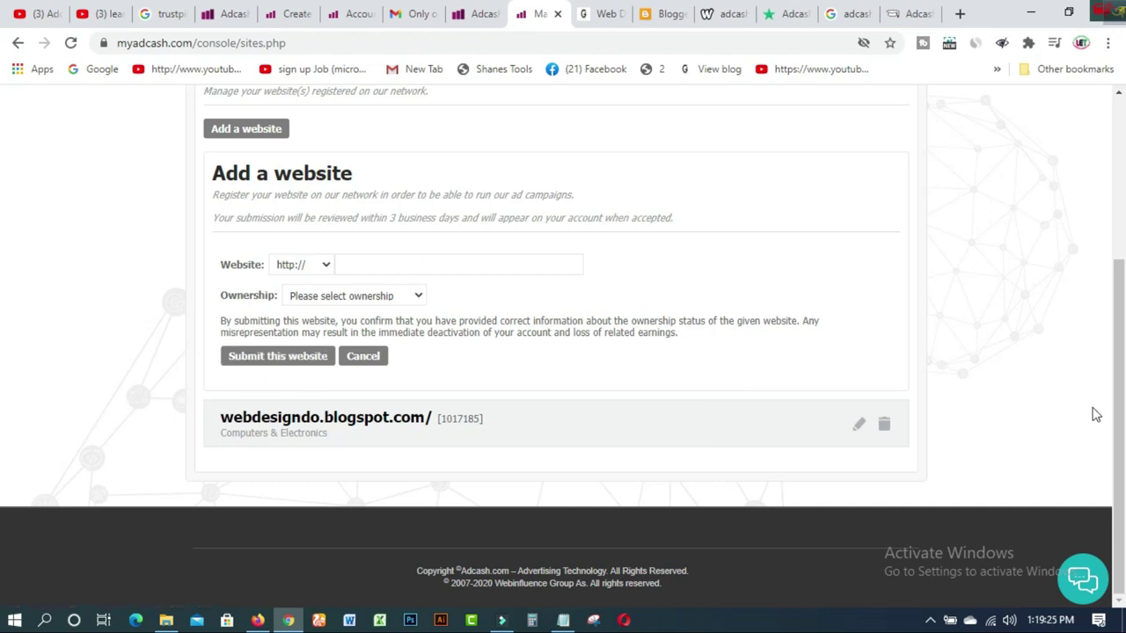
Open the webdesigndo.blogspot.com site entry for editing and examine its name field.
{"action": "left_click", "coordinate": [859, 426]}
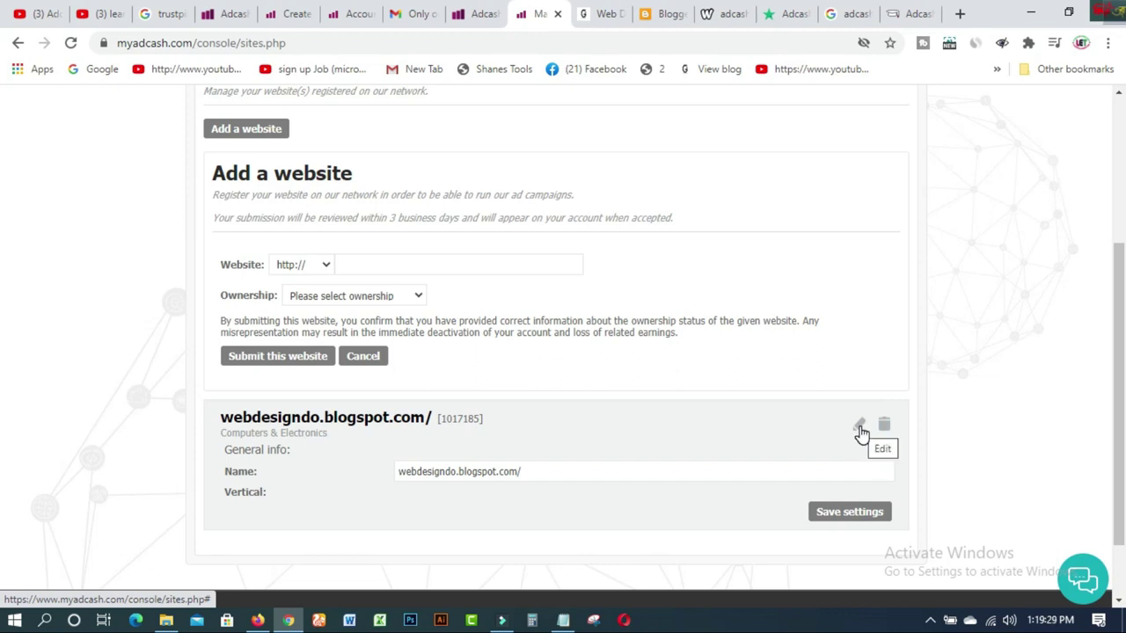
{"action": "left_click_drag", "start_coordinate": [538, 468], "coordinate": [323, 472]}
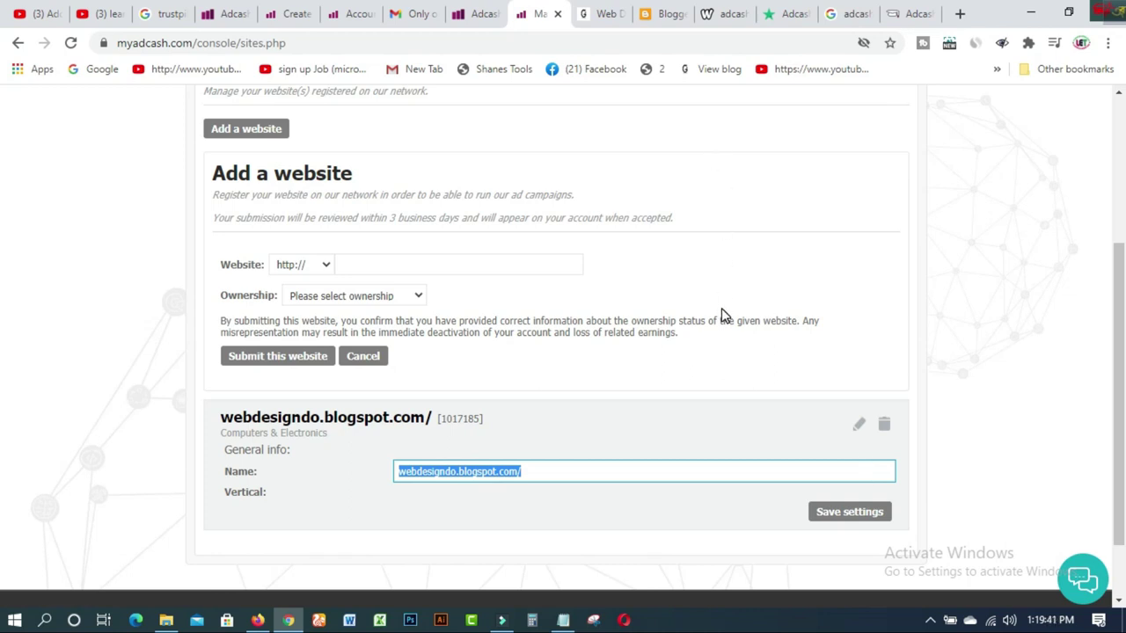
{"action": "left_click_drag", "start_coordinate": [1118, 340], "coordinate": [1120, 204]}
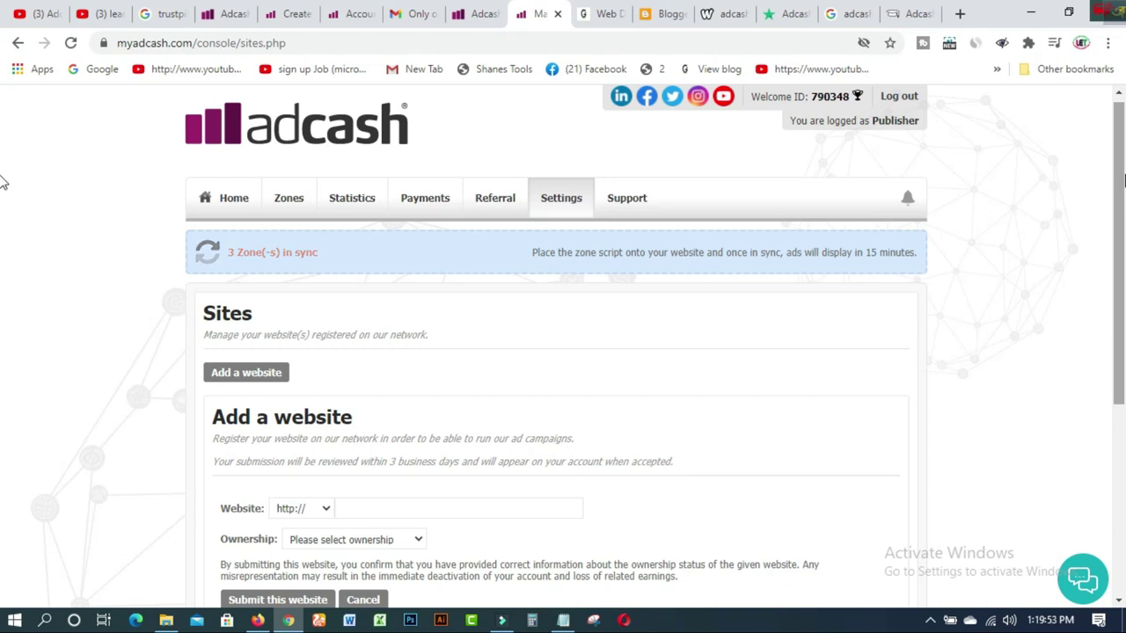
Open the payment request page and review the payout terms, auto-billing section and payment history.
{"action": "mouse_move", "coordinate": [424, 208]}
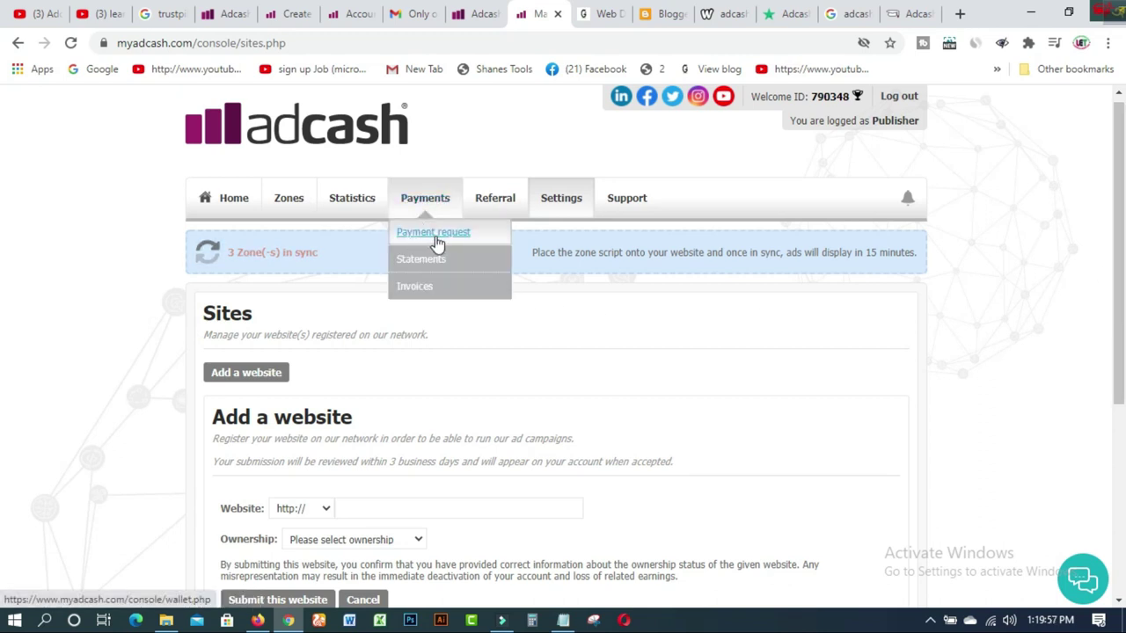
{"action": "left_click", "coordinate": [435, 234]}
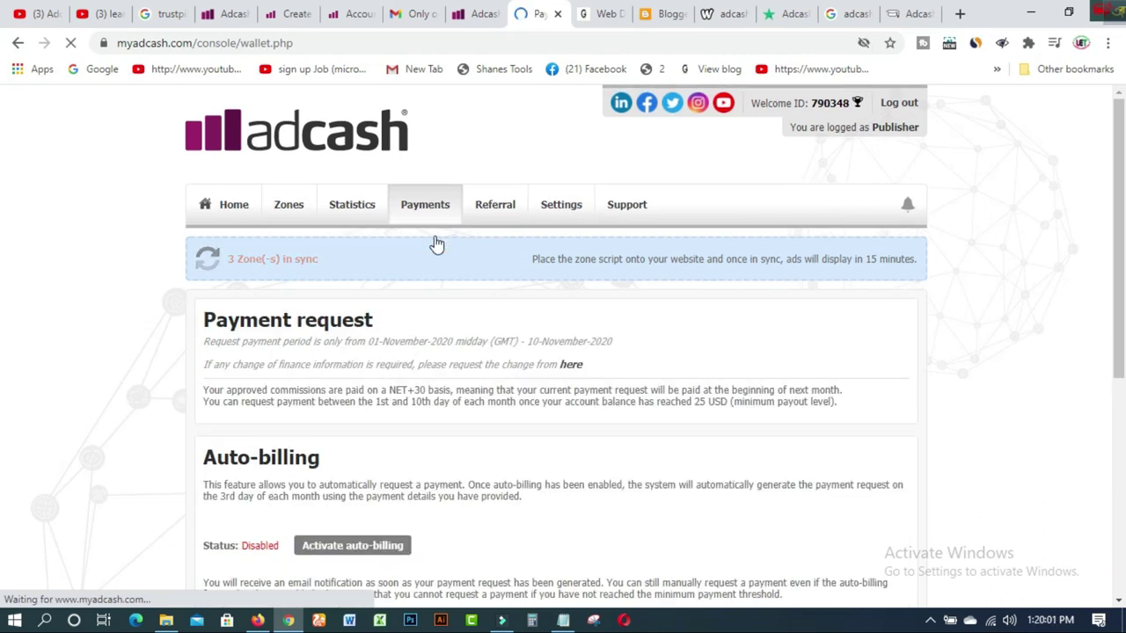
{"action": "left_click_drag", "start_coordinate": [1121, 276], "coordinate": [1113, 370]}
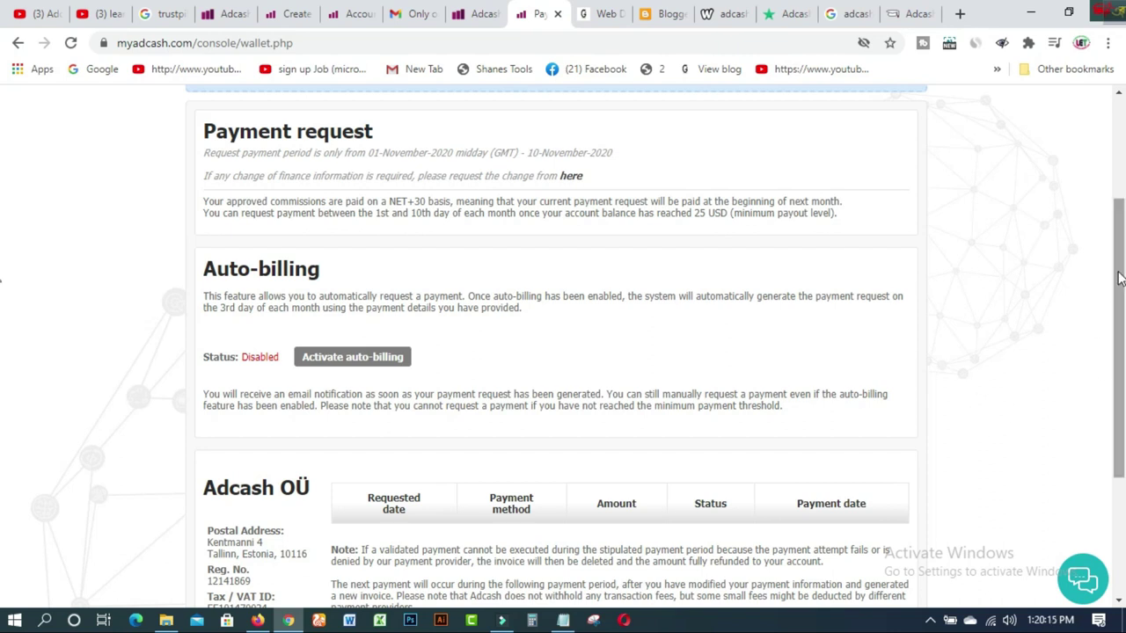
{"action": "left_click_drag", "start_coordinate": [1120, 272], "coordinate": [1118, 362]}
{"action": "left_click", "coordinate": [387, 333]}
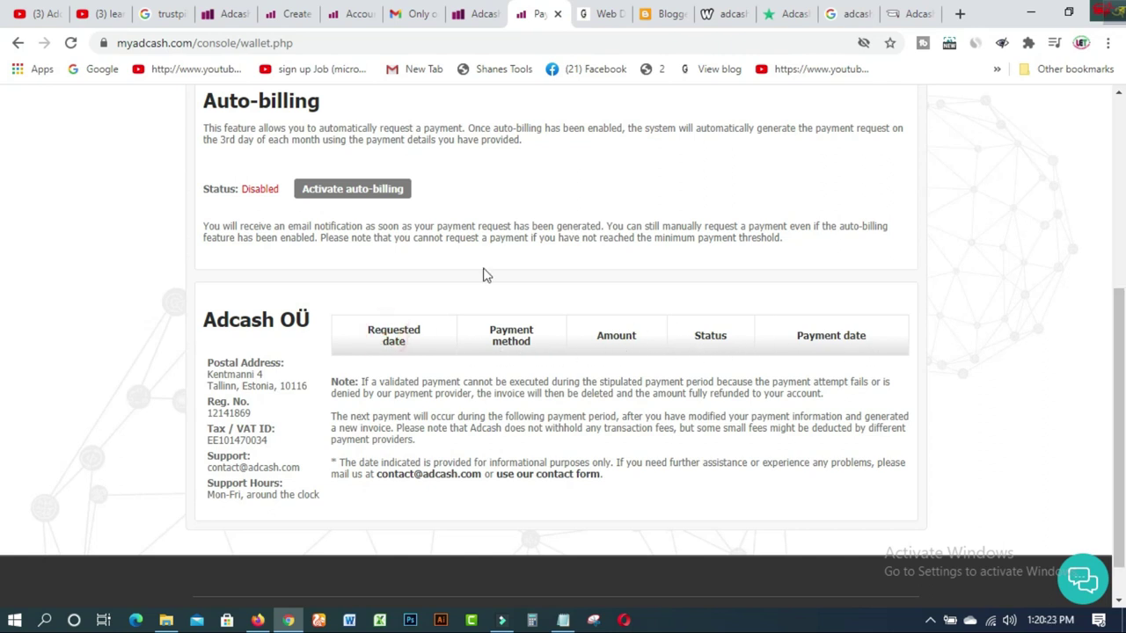
Try to activate auto-billing, and open the account details page to supply the required information.
{"action": "left_click", "coordinate": [340, 189]}
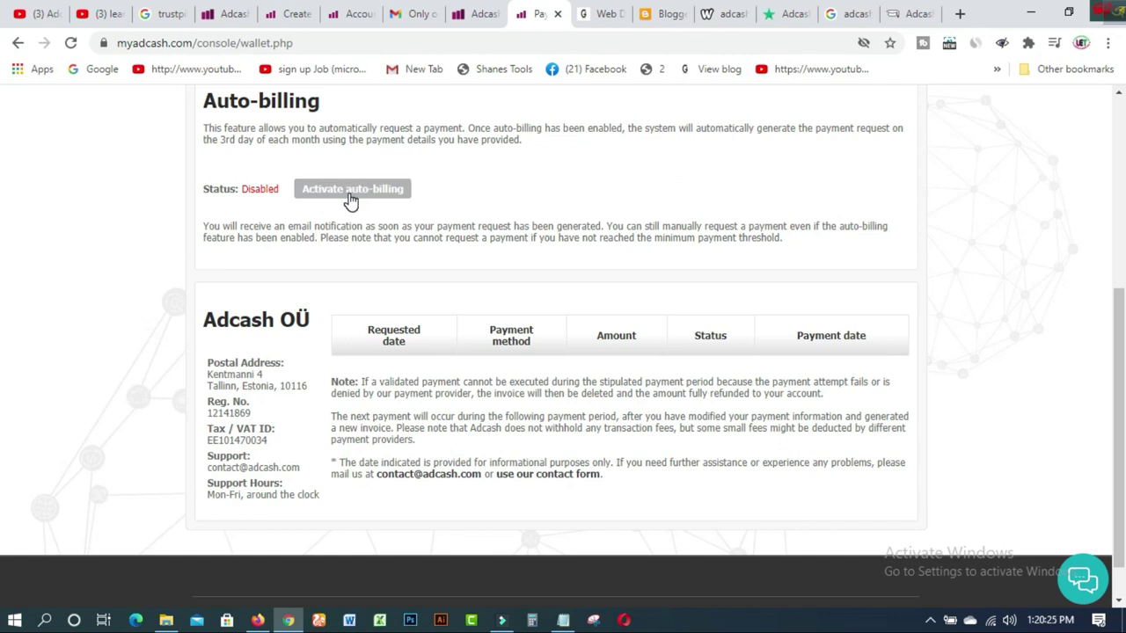
{"action": "left_click", "coordinate": [348, 197]}
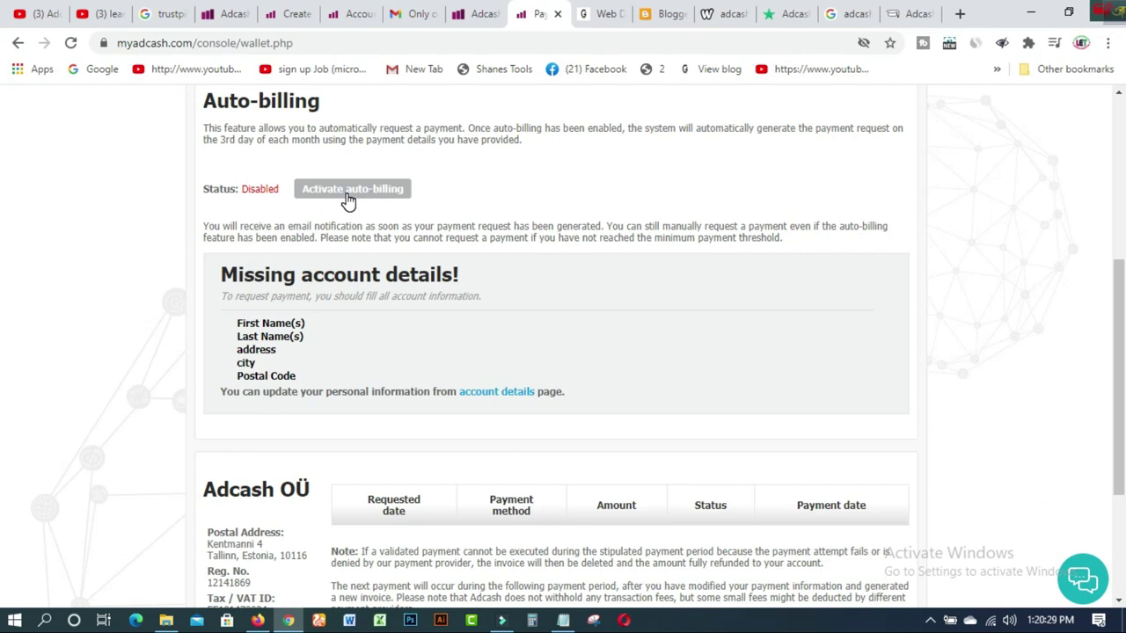
{"action": "left_click", "coordinate": [495, 395]}
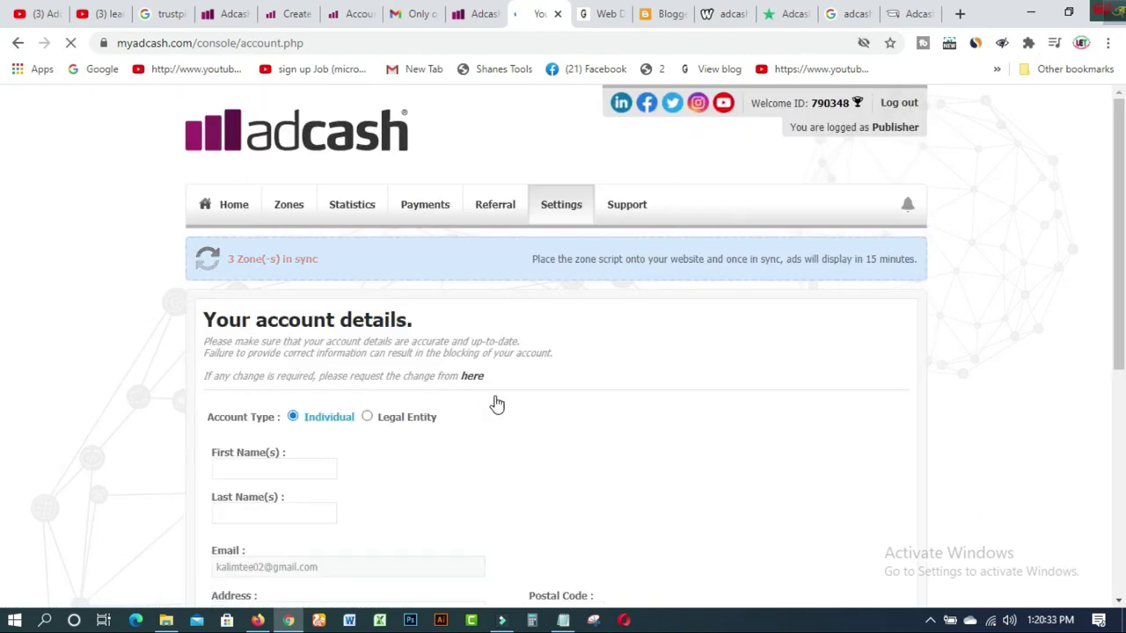
Examine the account details form, including the name, address, telephone and messenger fields.
{"action": "left_click_drag", "start_coordinate": [1121, 192], "coordinate": [1116, 296]}
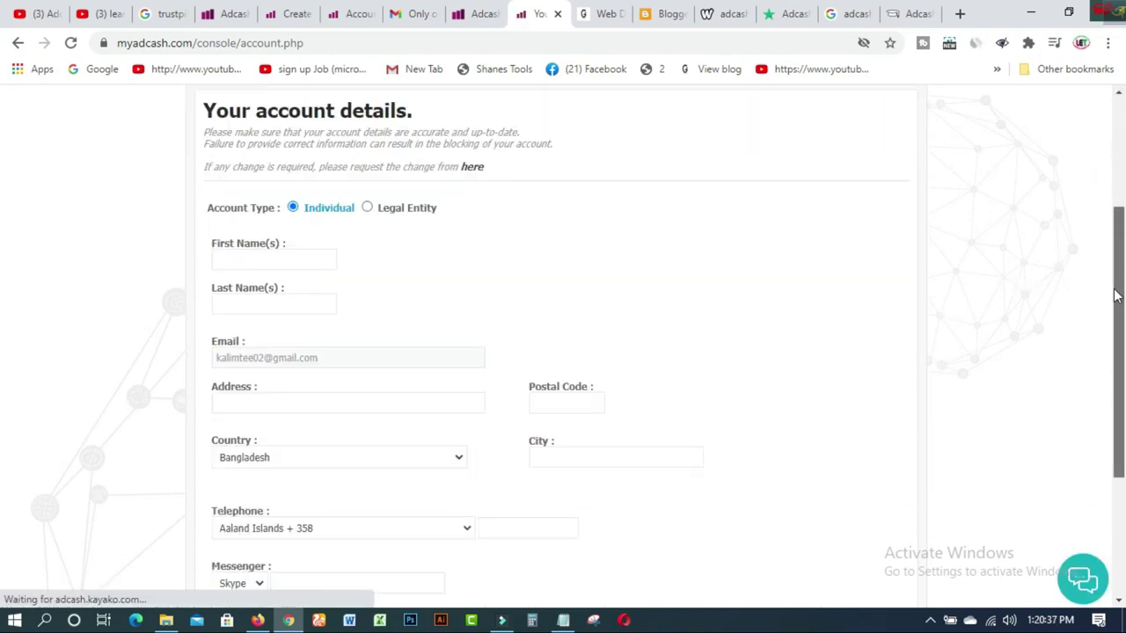
{"action": "left_click", "coordinate": [242, 258]}
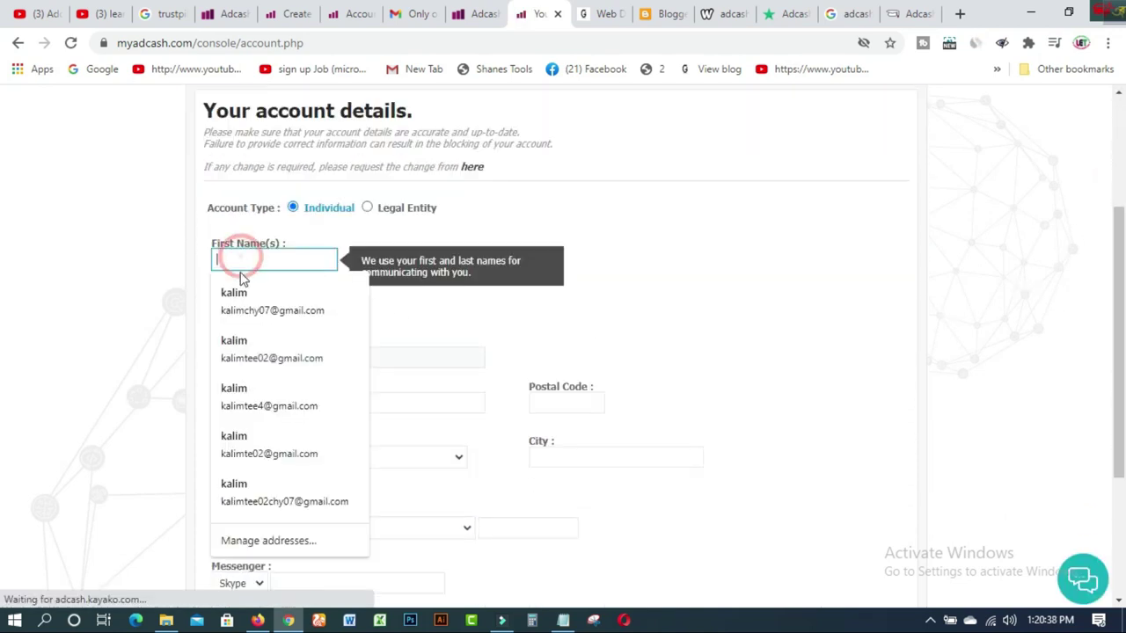
{"action": "left_click", "coordinate": [809, 235]}
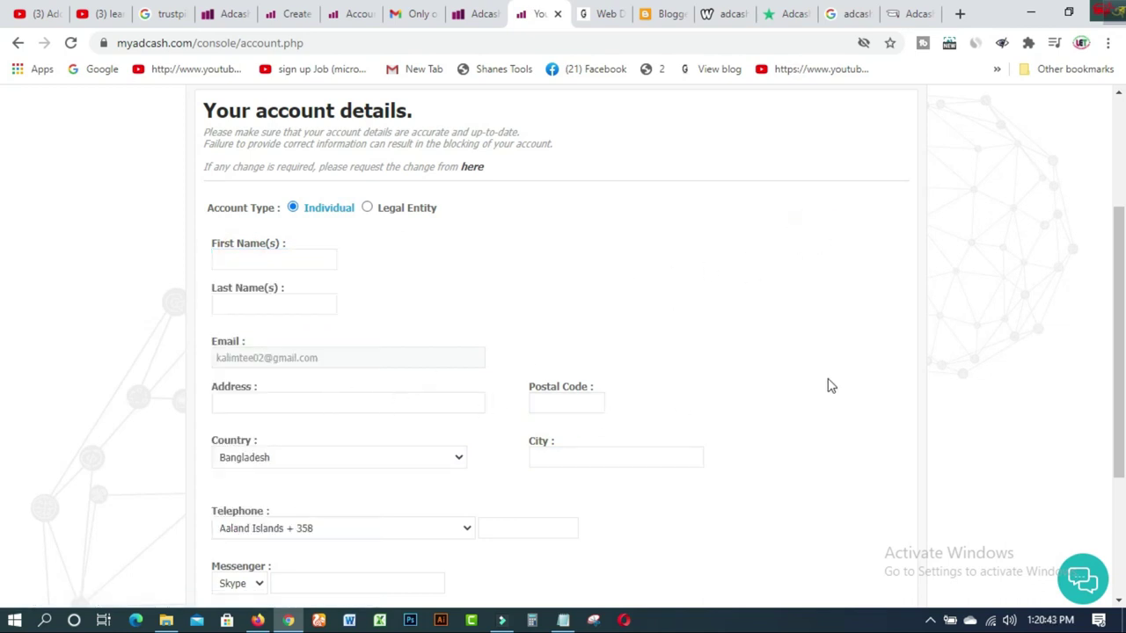
{"action": "left_click_drag", "start_coordinate": [1115, 250], "coordinate": [1115, 333]}
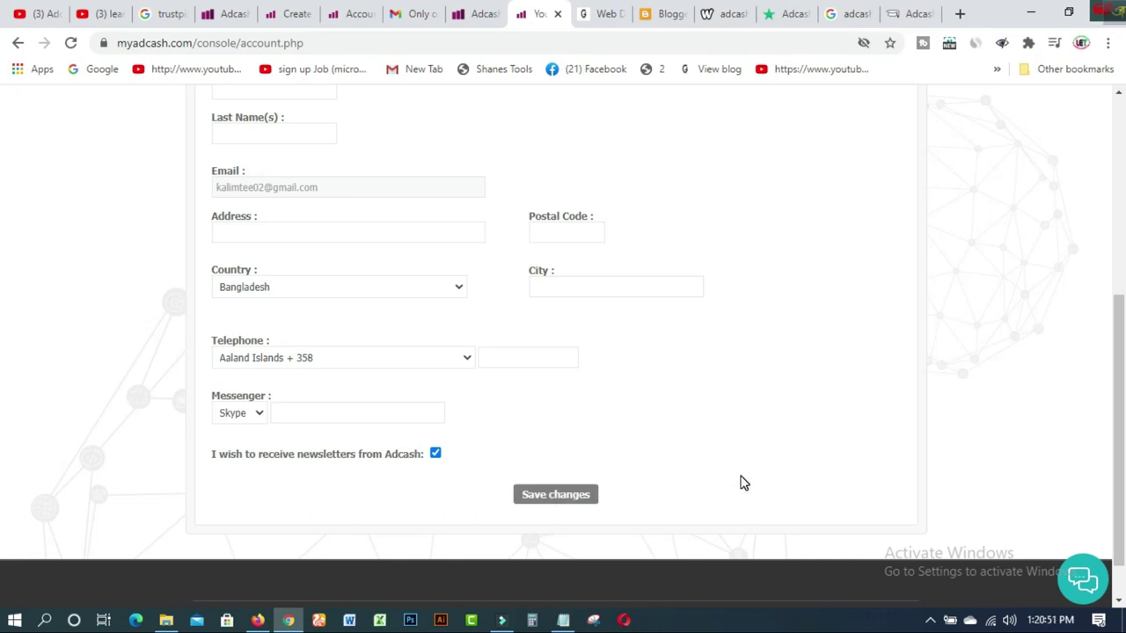
{"action": "left_click", "coordinate": [258, 413]}
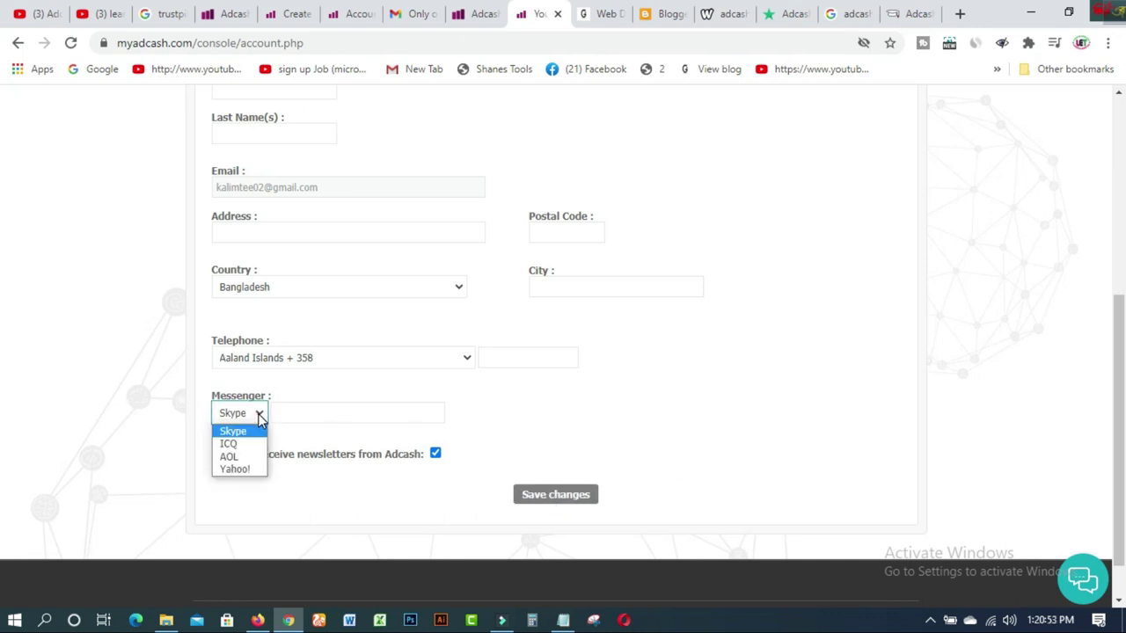
{"action": "left_click", "coordinate": [859, 404]}
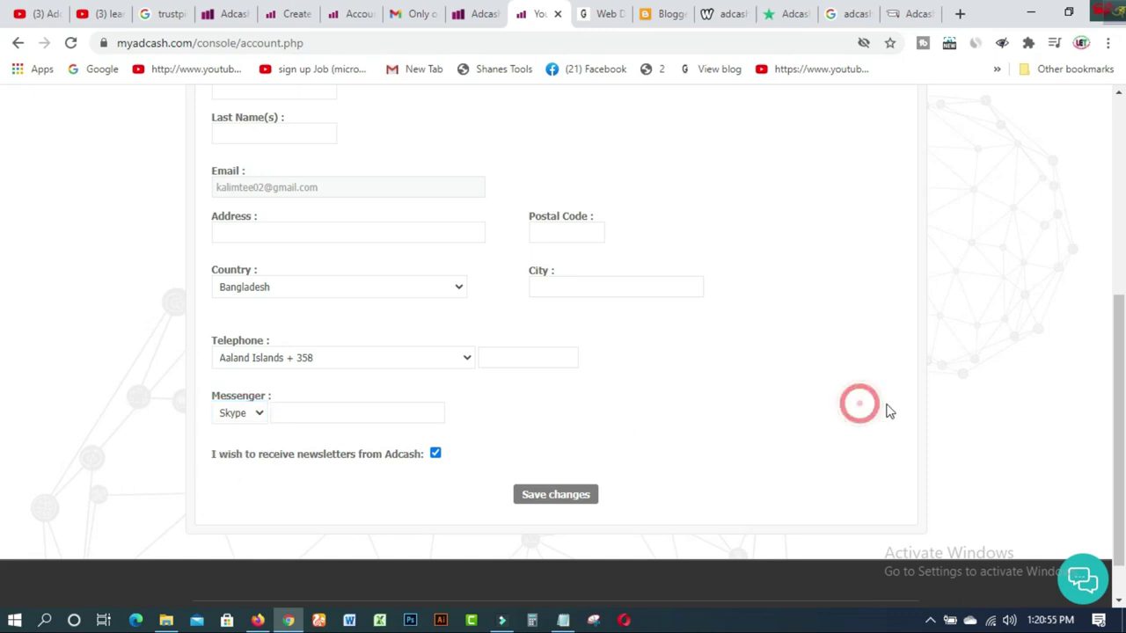
Open the payments account statement to view the transaction history.
{"action": "left_click_drag", "start_coordinate": [1122, 357], "coordinate": [1122, 157]}
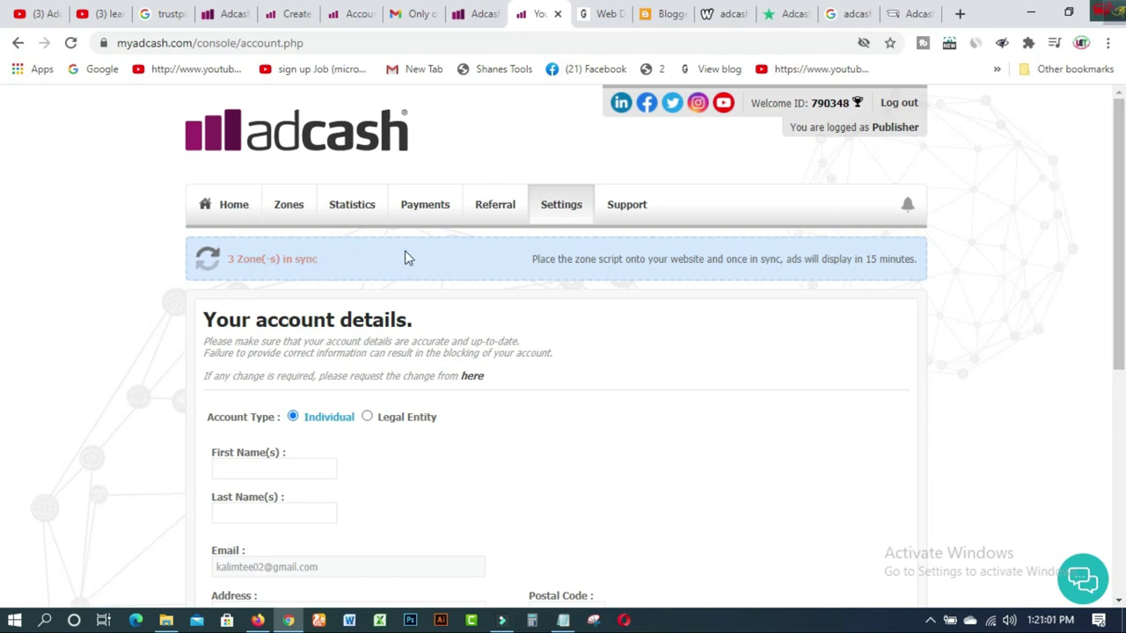
{"action": "mouse_move", "coordinate": [414, 212]}
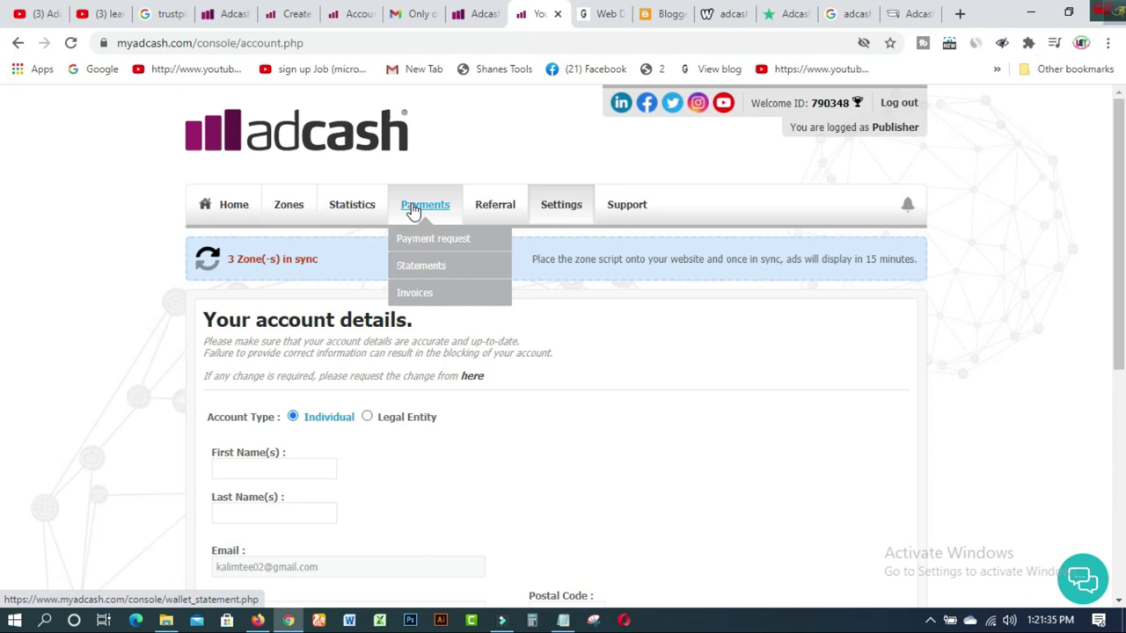
{"action": "left_click", "coordinate": [434, 267]}
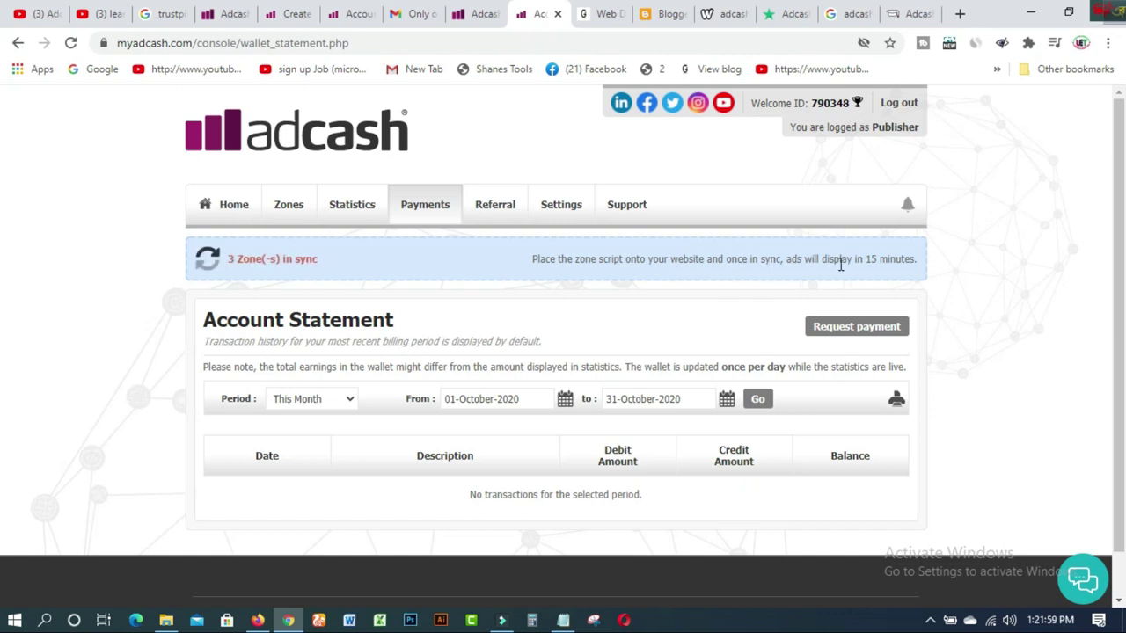
Check the zone sync notice about ad display time, and open the Adcash support chat.
{"action": "left_click_drag", "start_coordinate": [857, 261], "coordinate": [924, 269]}
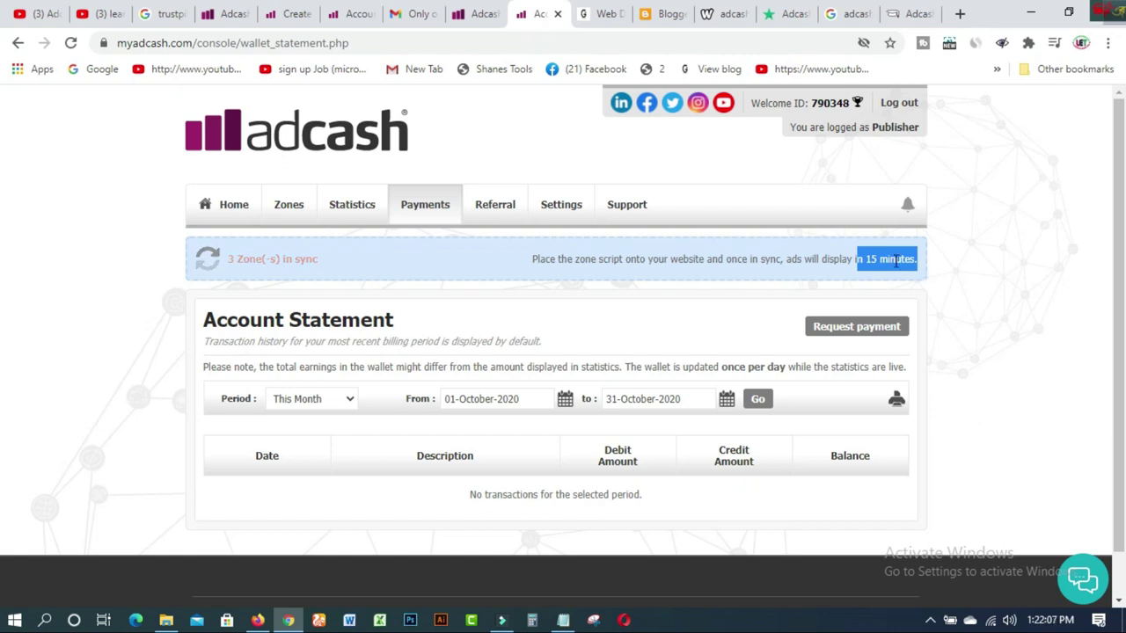
{"action": "mouse_move", "coordinate": [352, 211]}
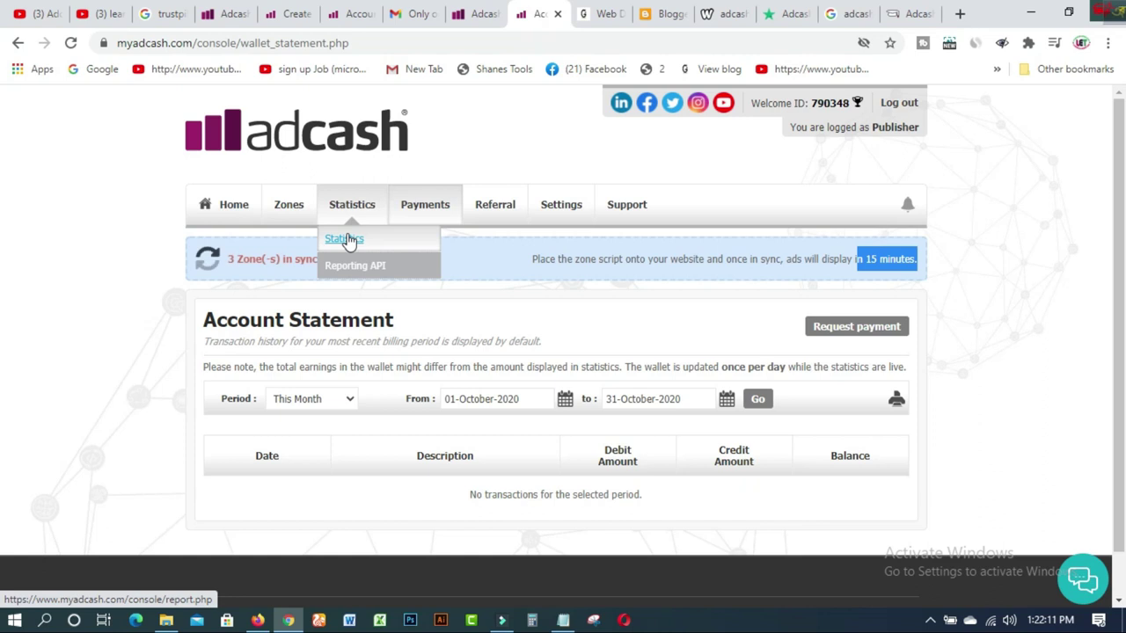
{"action": "mouse_move", "coordinate": [625, 211]}
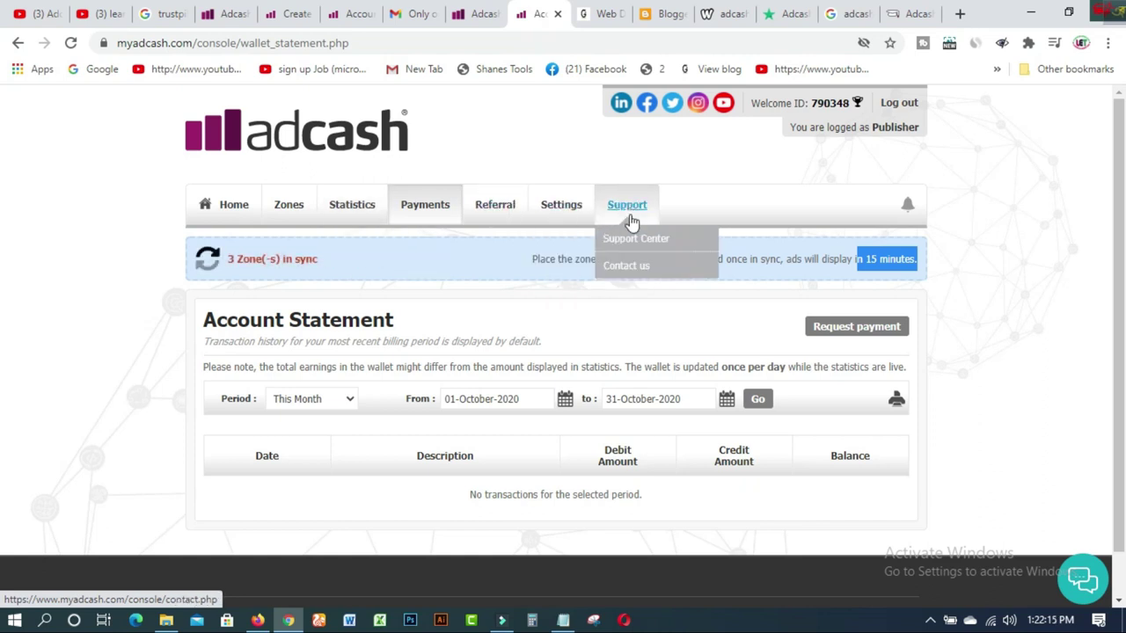
{"action": "left_click", "coordinate": [1080, 581]}
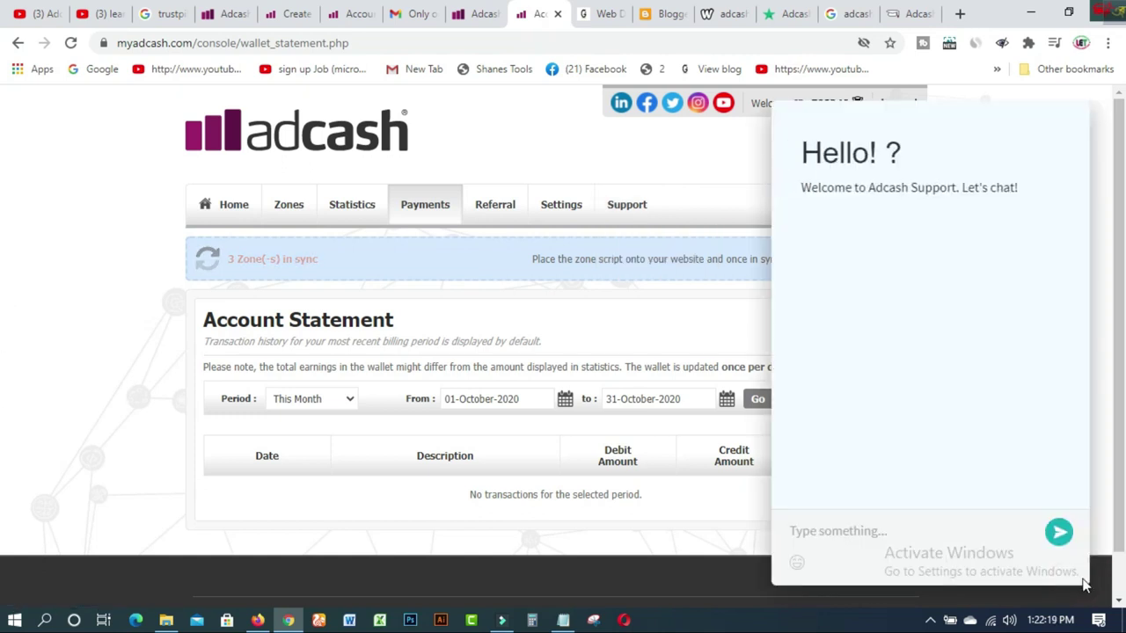
{"action": "left_click", "coordinate": [848, 532]}
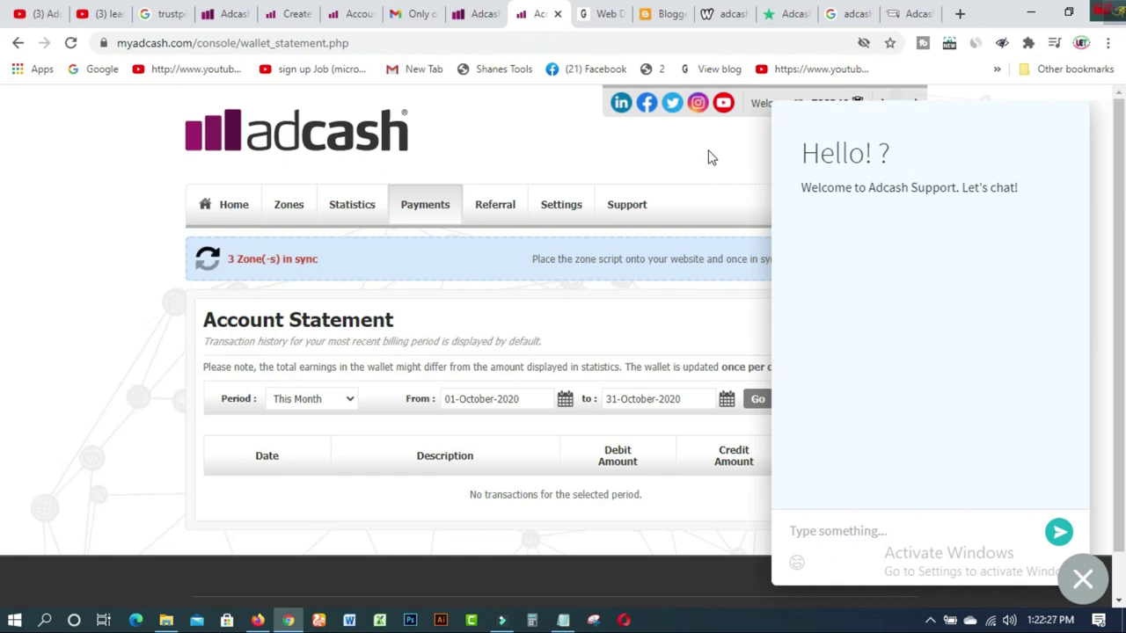
Open the referral program page and look through the Adcash Referral Program Agreement.
{"action": "left_click", "coordinate": [497, 213]}
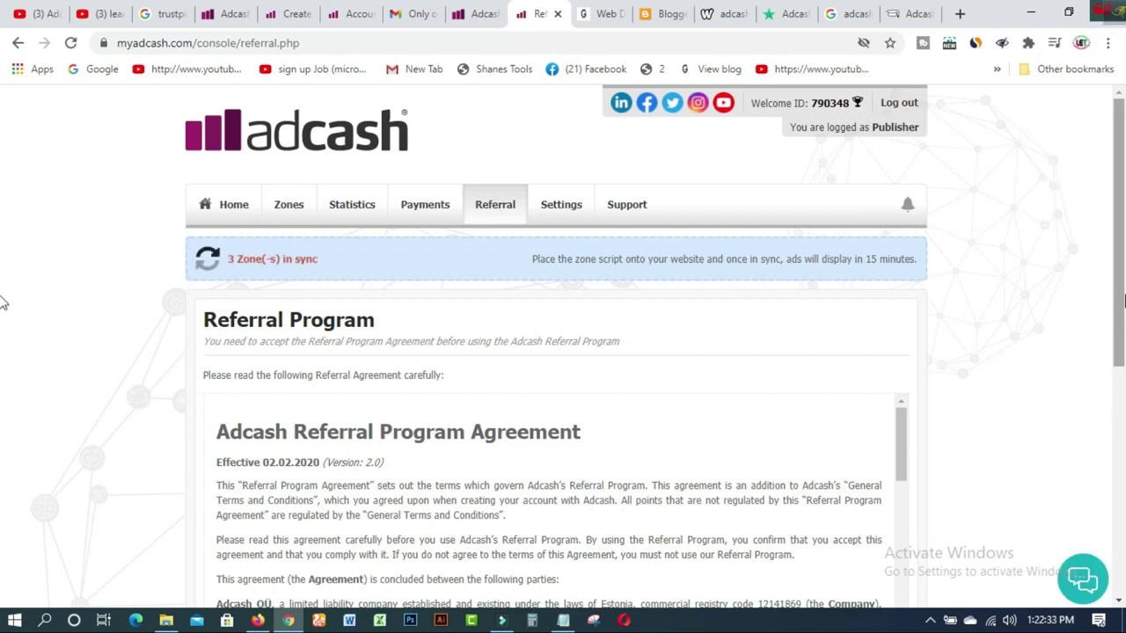
{"action": "mouse_move", "coordinate": [1120, 291]}
{"action": "left_mouse_down"}
{"action": "mouse_move", "coordinate": [1121, 451]}
{"action": "mouse_move", "coordinate": [1123, 440]}
{"action": "left_mouse_up"}
{"action": "scroll", "coordinate": [6, 414], "scroll_direction": "up", "scroll_amount": 3}
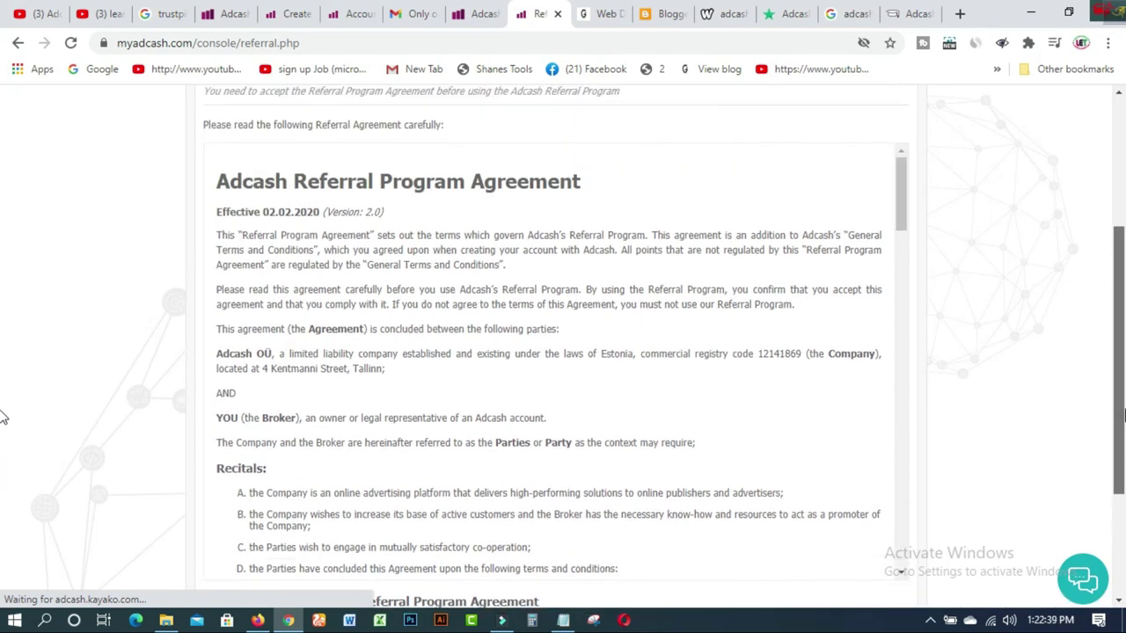
Open the account management settings to view the personal data archive and profile deletion options.
{"action": "mouse_move", "coordinate": [563, 213]}
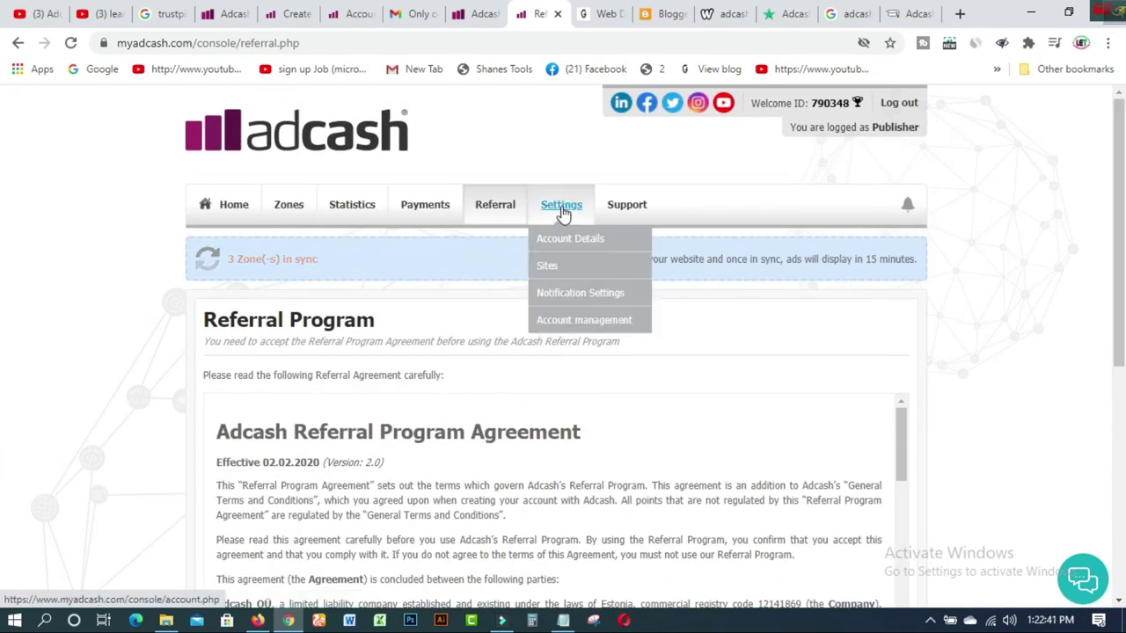
{"action": "left_click", "coordinate": [584, 324]}
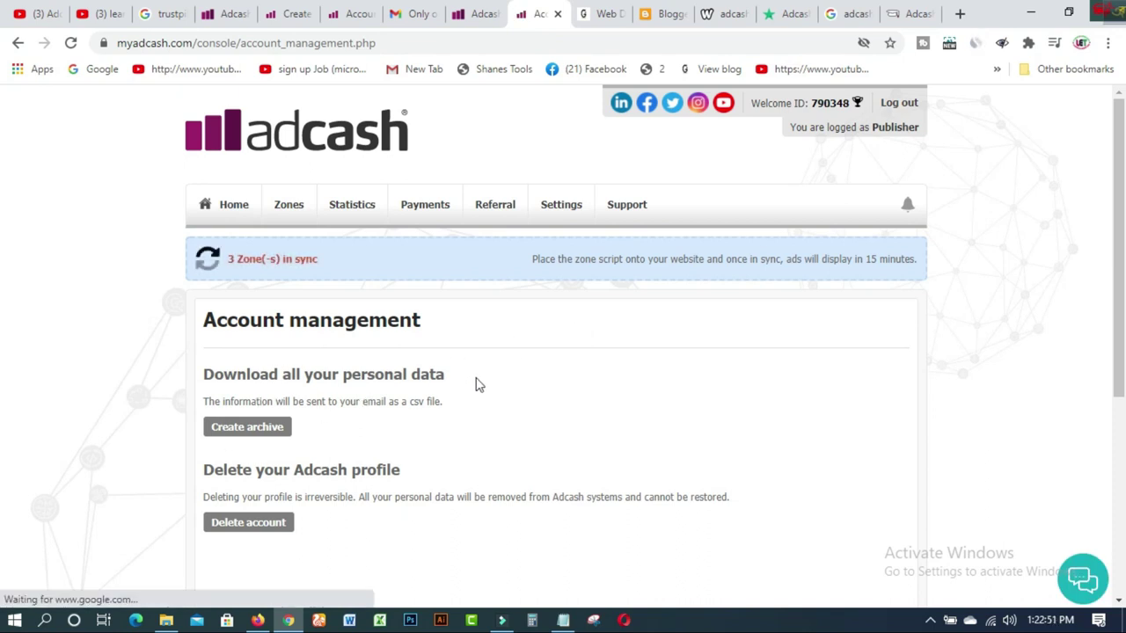
Open the list of zones for webdesigndo.blogspot.com and check the sync status of the banner zones.
{"action": "left_click", "coordinate": [281, 206]}
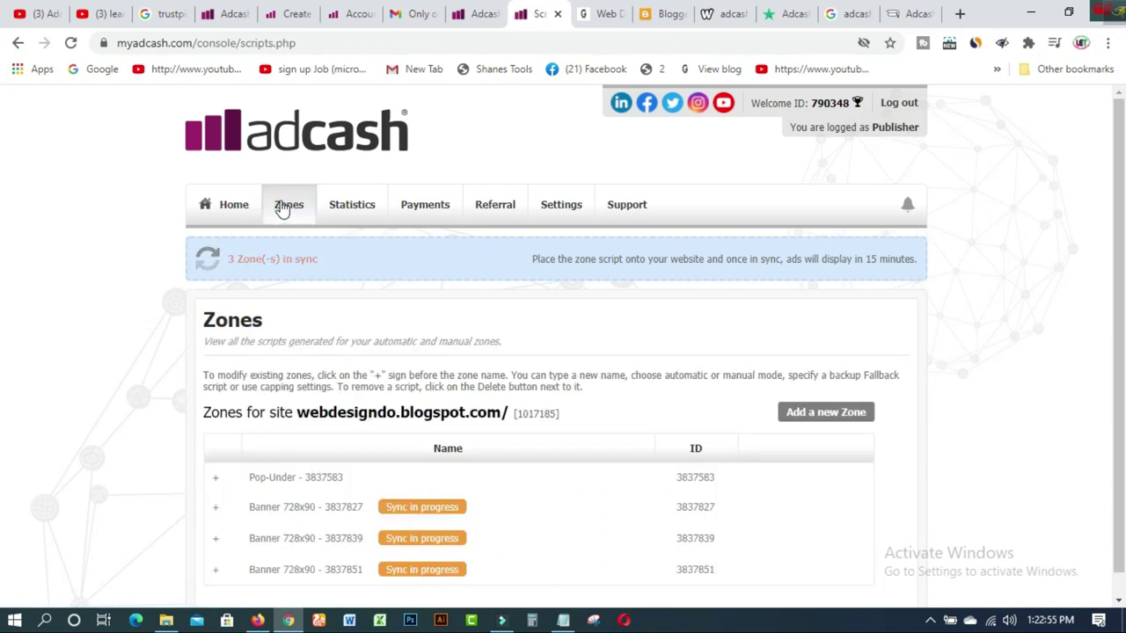
{"action": "left_click_drag", "start_coordinate": [1116, 234], "coordinate": [1122, 293]}
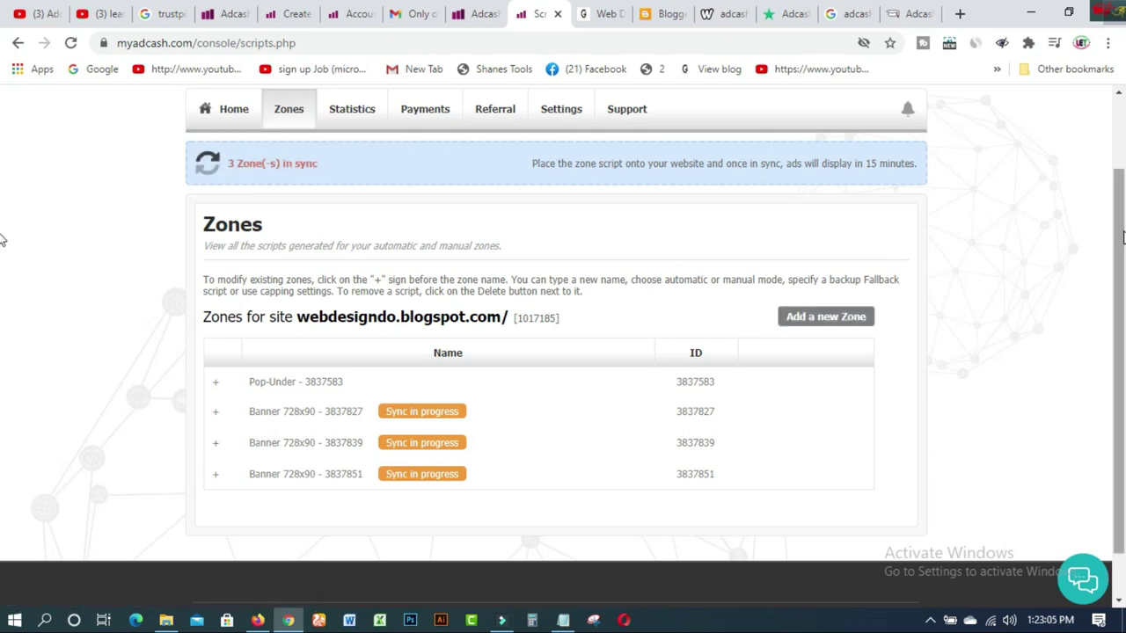
{"action": "scroll", "coordinate": [967, 185], "scroll_direction": "up", "scroll_amount": 2}
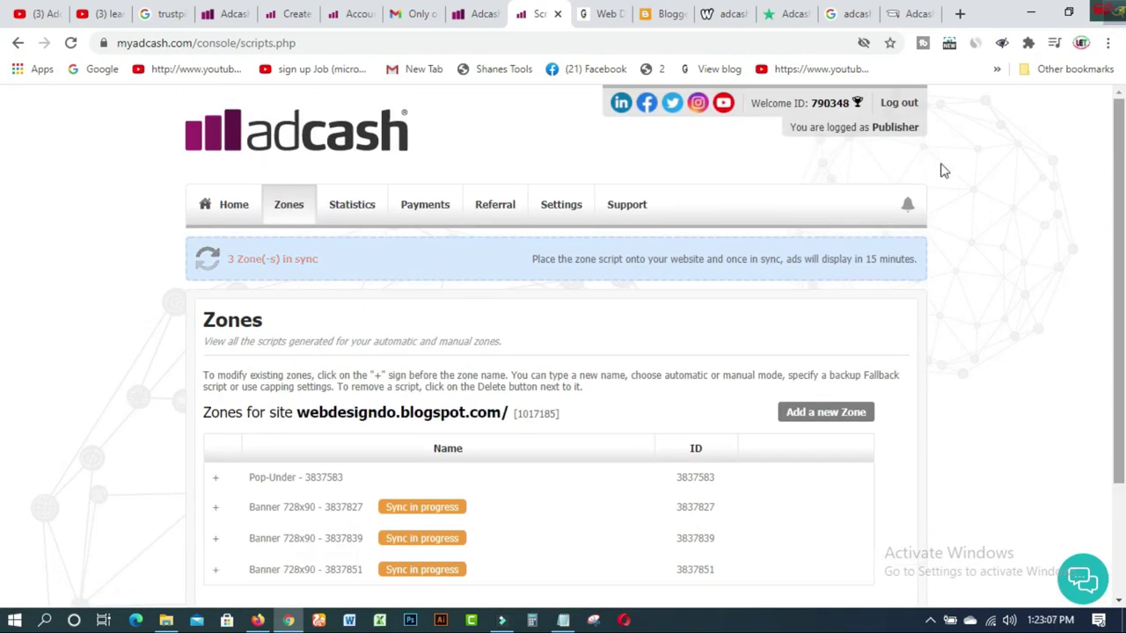
Return to the publisher home page and review the active zones, onboarding options, support contact and referral offer.
{"action": "left_click", "coordinate": [233, 207]}
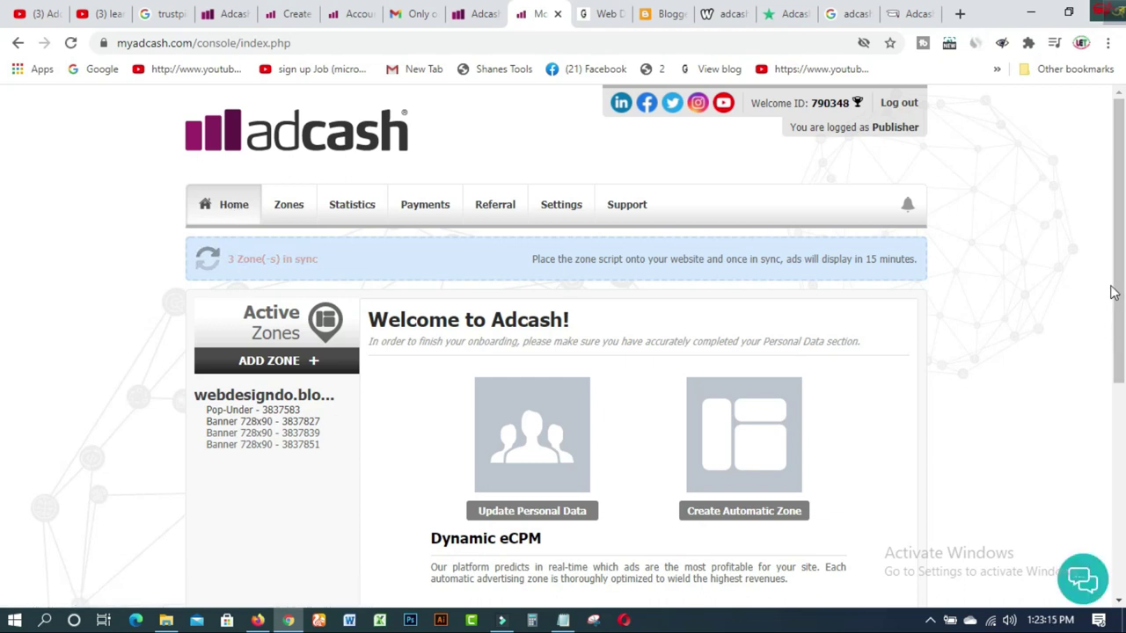
{"action": "left_click_drag", "start_coordinate": [1120, 236], "coordinate": [1115, 456]}
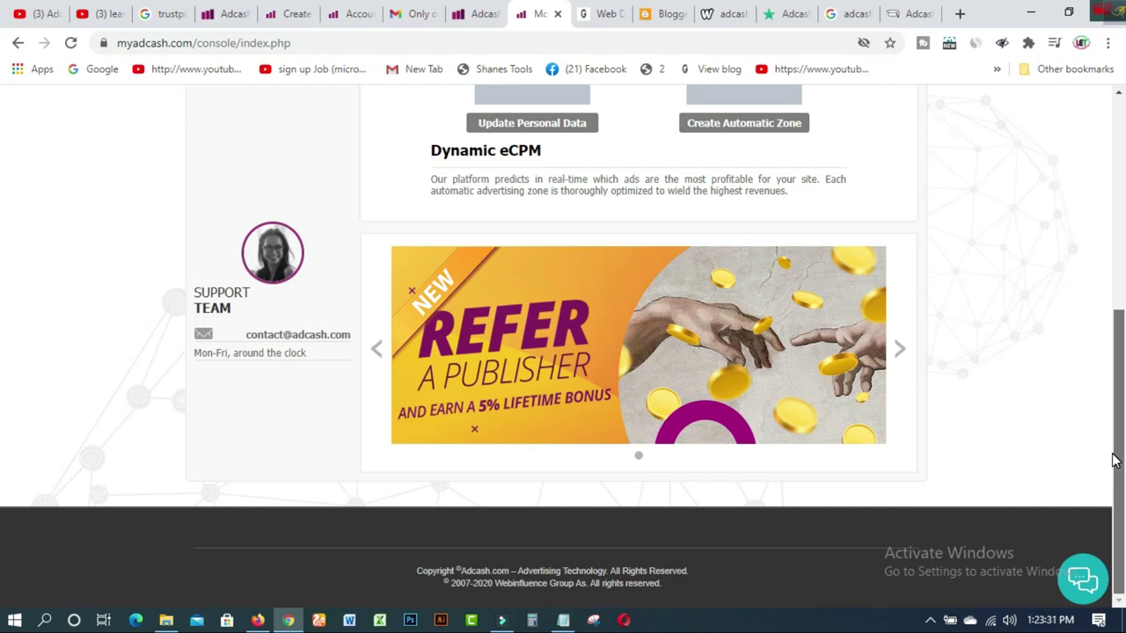
{"action": "left_click_drag", "start_coordinate": [1118, 457], "coordinate": [1119, 242]}
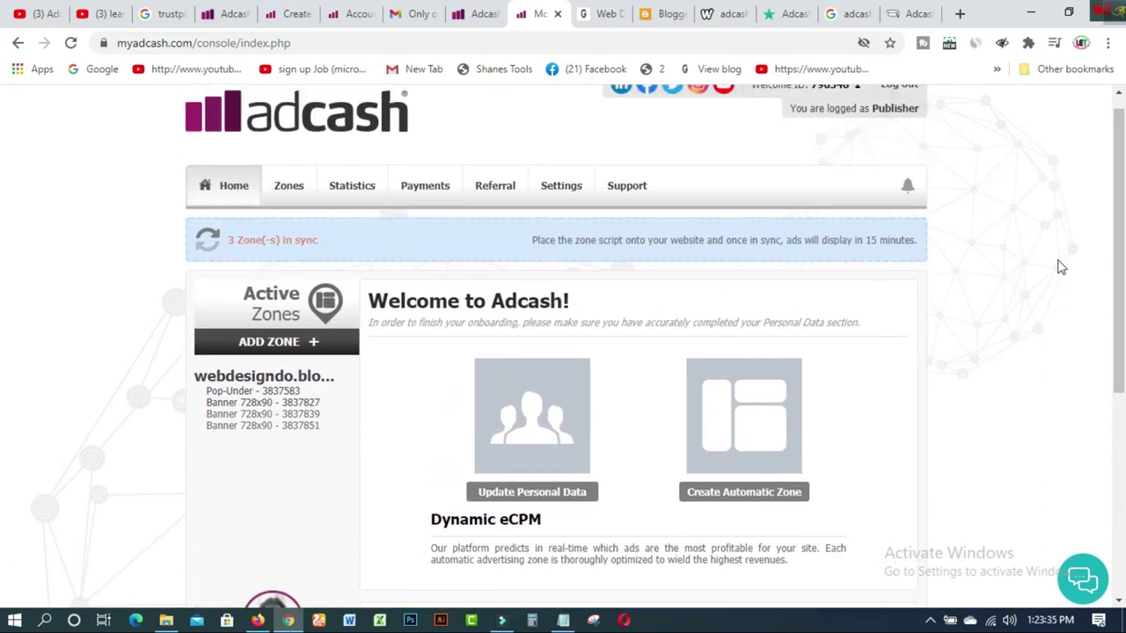